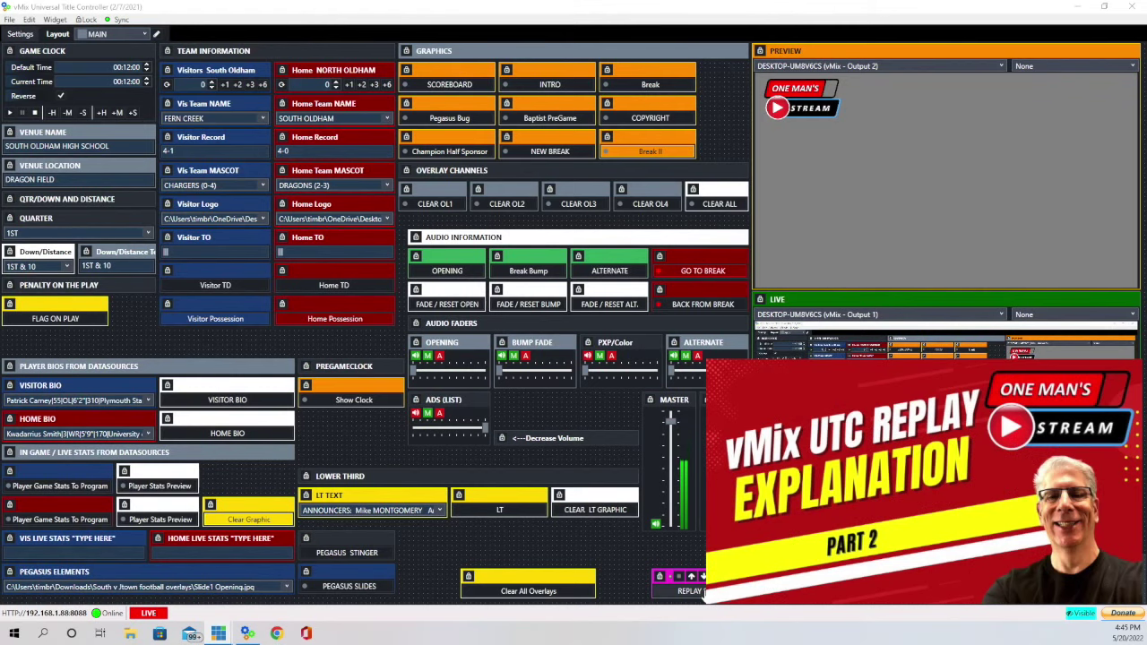
Open the replay setup layout to view its controls and return to the main graphics layout.
{"action": "left_click", "coordinate": [690, 590]}
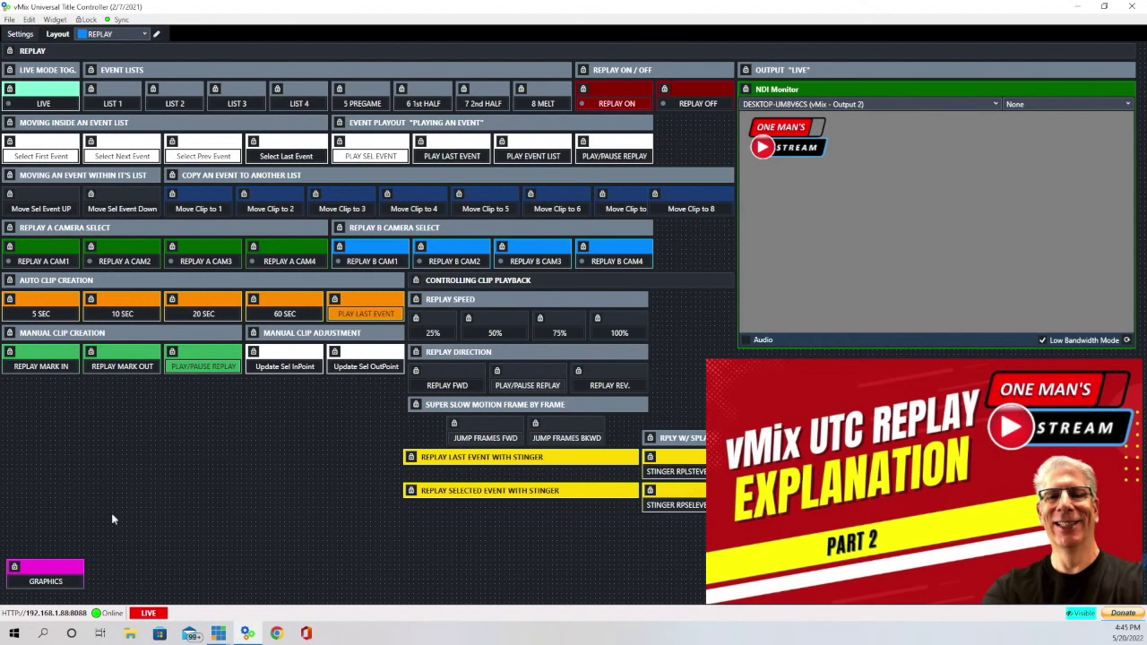
{"action": "left_click", "coordinate": [36, 581]}
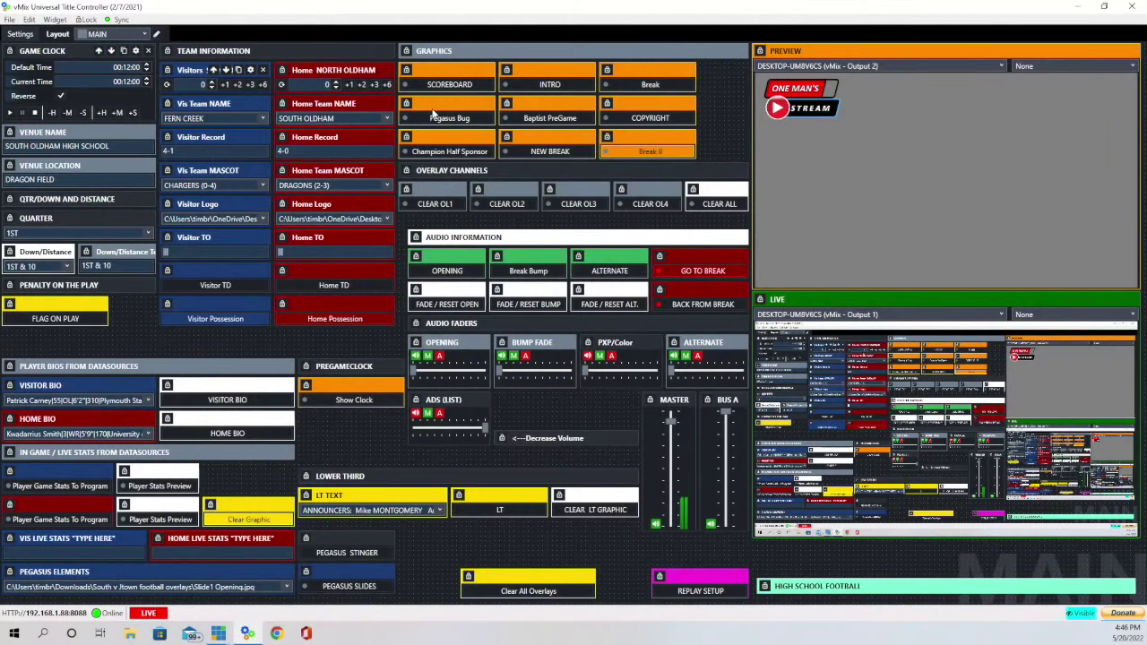
Show the scoreboard overlay, run the game clock briefly and stop it so it resets.
{"action": "left_click", "coordinate": [459, 88]}
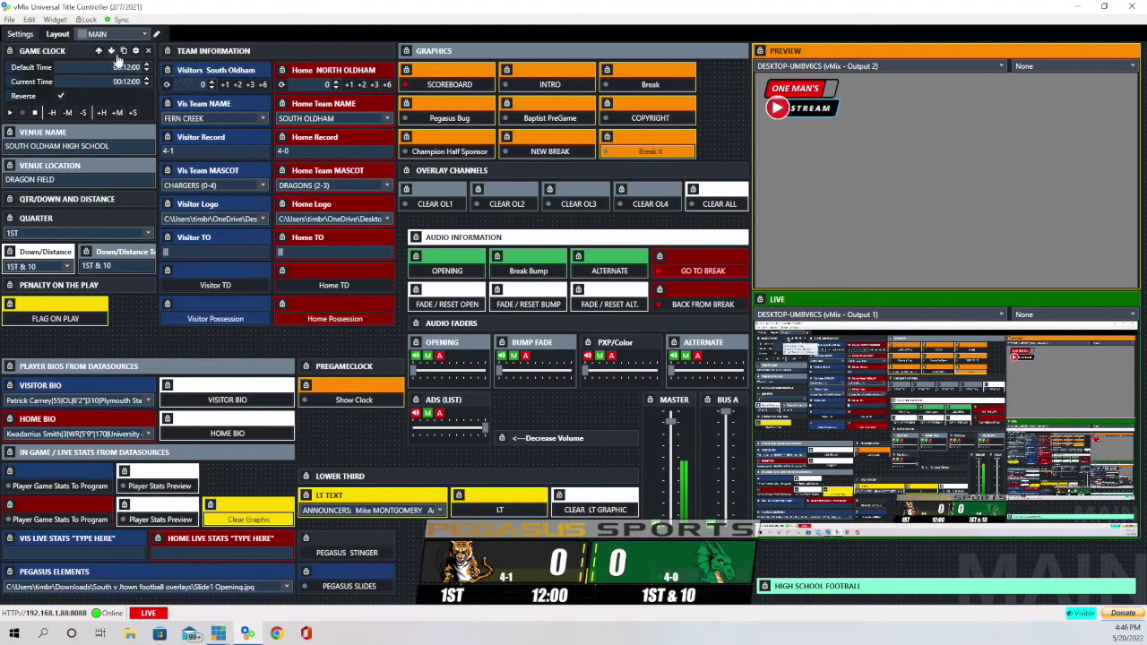
{"action": "left_click", "coordinate": [12, 115]}
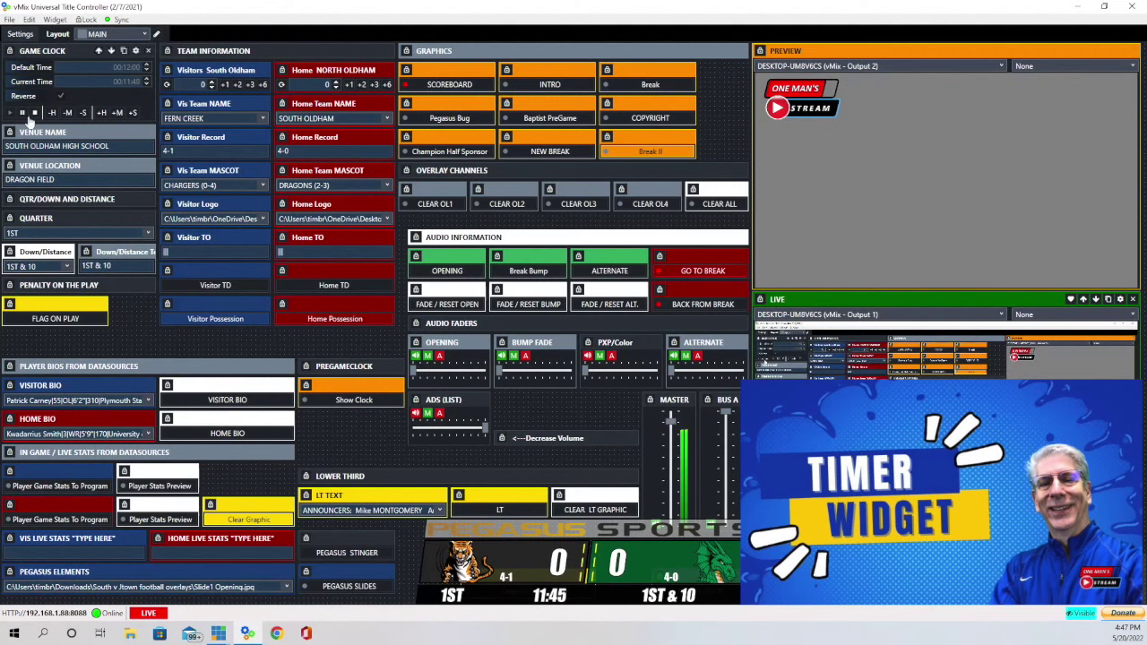
{"action": "left_click", "coordinate": [35, 112]}
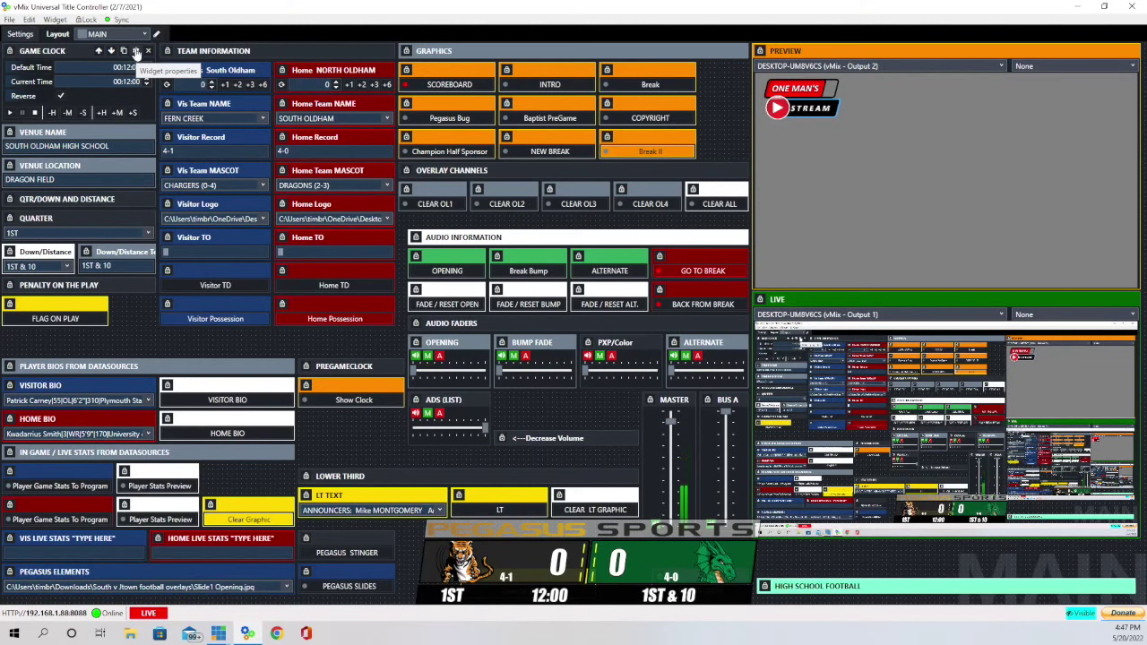
Examine the hotkeys assigned to Start and Pause in the game clock's widget properties, and close them without changes.
{"action": "left_click", "coordinate": [135, 51]}
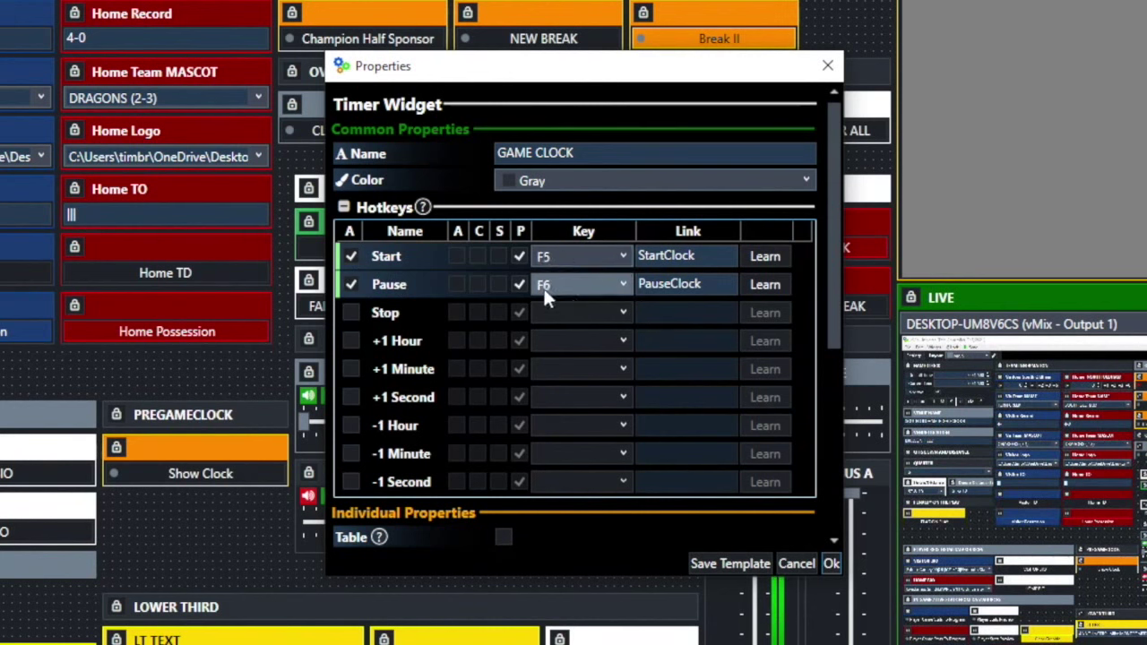
{"action": "left_click", "coordinate": [828, 66]}
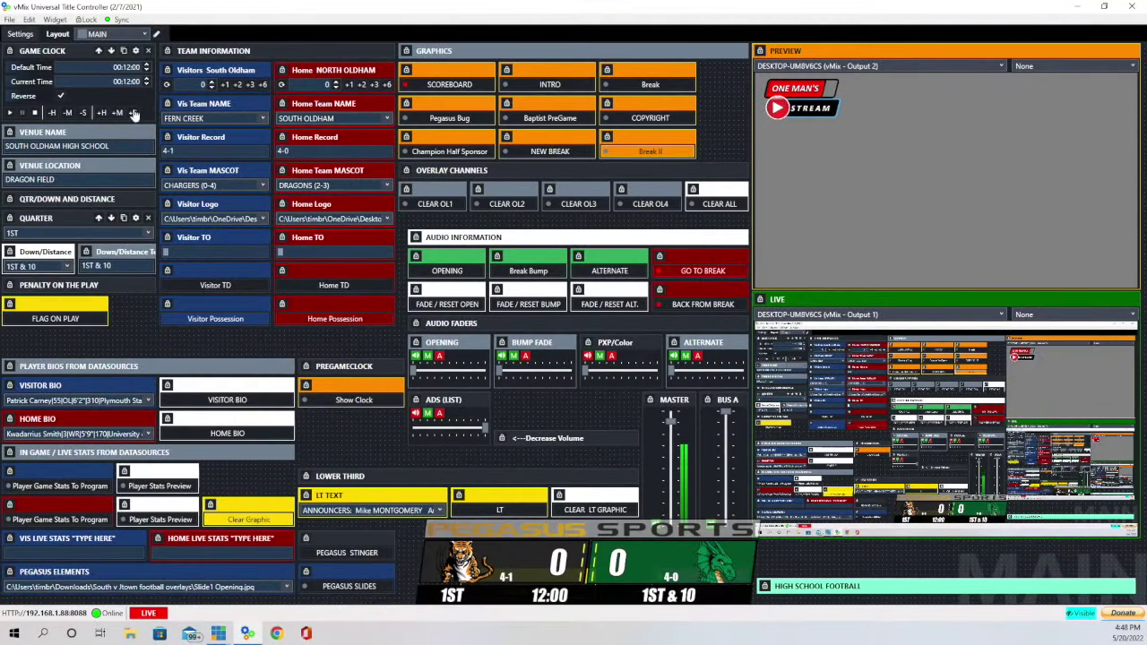
Start the game clock again and toggle it between paused and running, leaving it paused.
{"action": "left_click", "coordinate": [10, 114]}
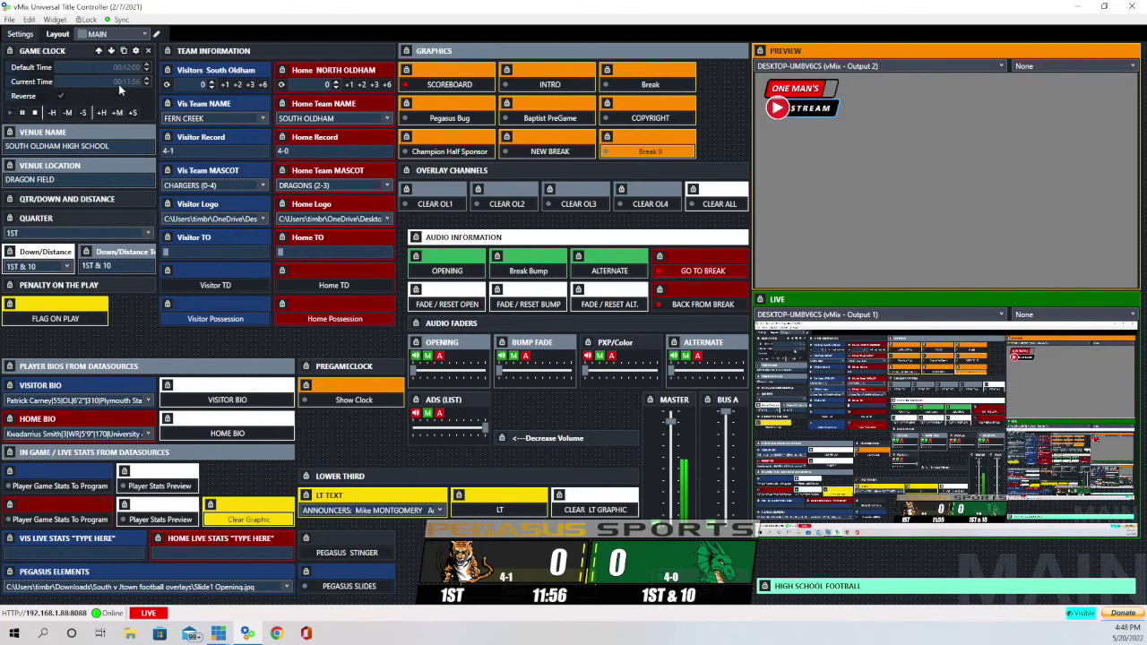
{"action": "key", "text": "space"}
{"action": "key", "text": "space"}
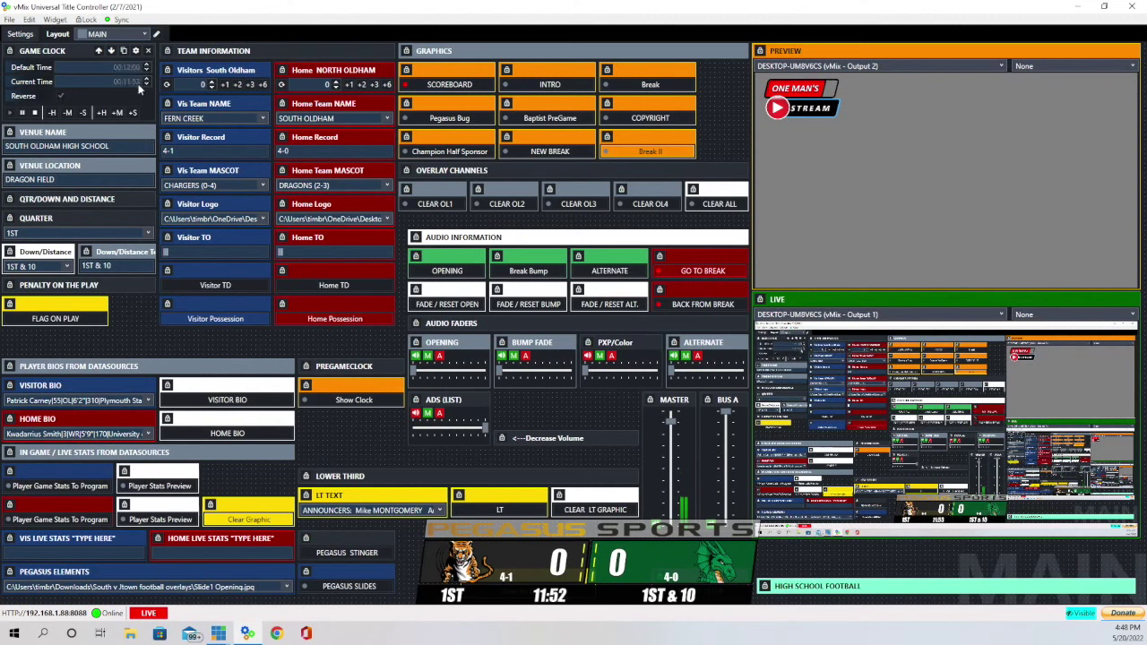
{"action": "key", "text": "space"}
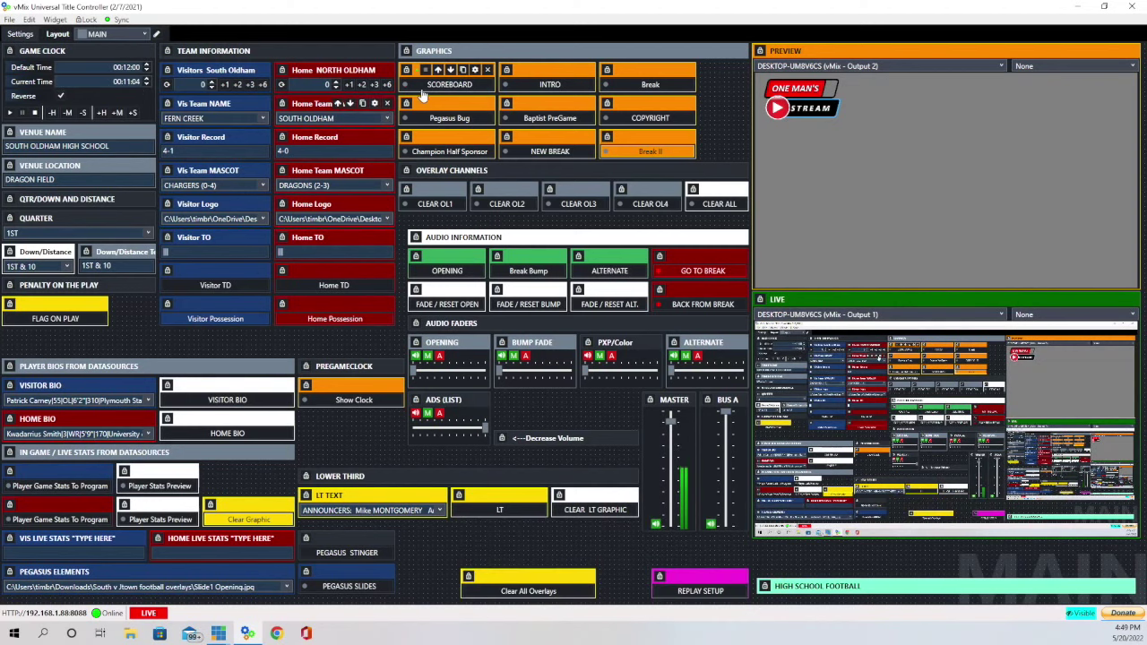
Show the INTRO graphic and retype the last word of the venue name as SCHOOL.
{"action": "left_click", "coordinate": [550, 86]}
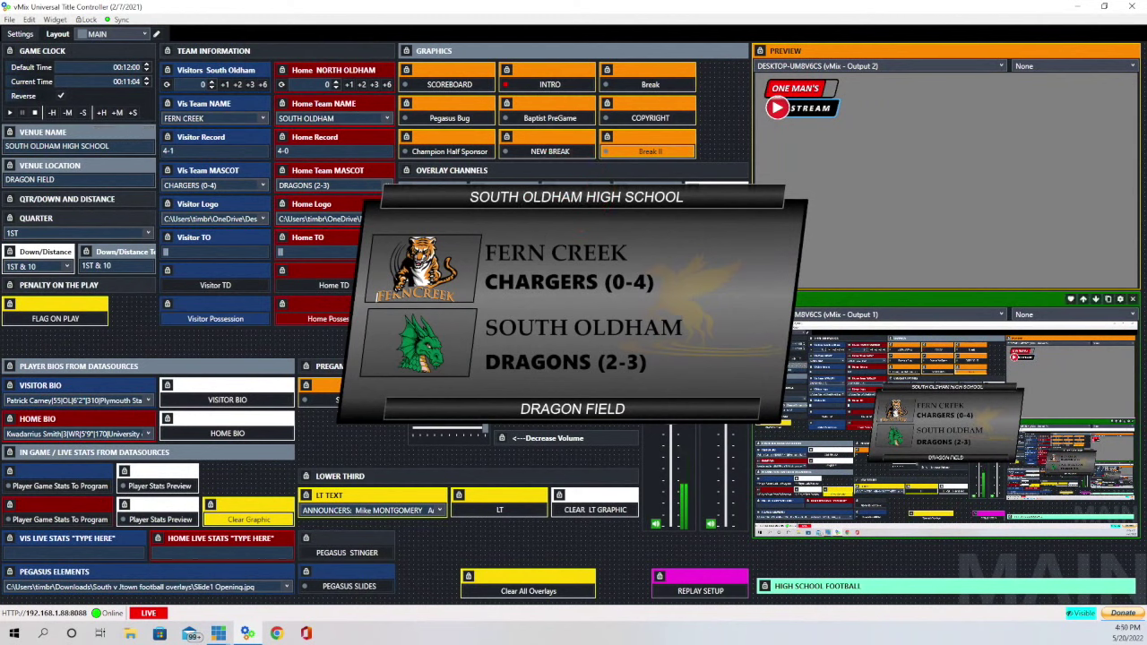
{"action": "left_click", "coordinate": [131, 147]}
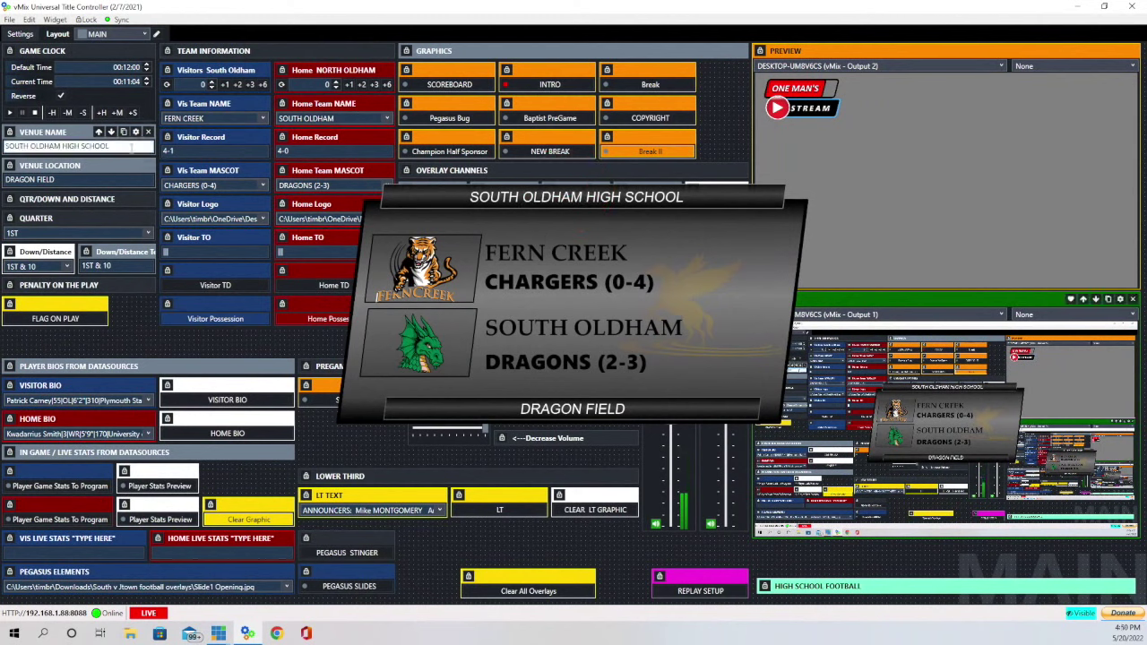
{"action": "key", "text": "BackSpace"}
{"action": "key", "text": "BackSpace"}
{"action": "key", "text": "BackSpace"}
{"action": "key", "text": "BackSpace"}
{"action": "key", "text": "BackSpace"}
{"action": "key", "text": "BackSpace"}
{"action": "key", "text": "BackSpace"}
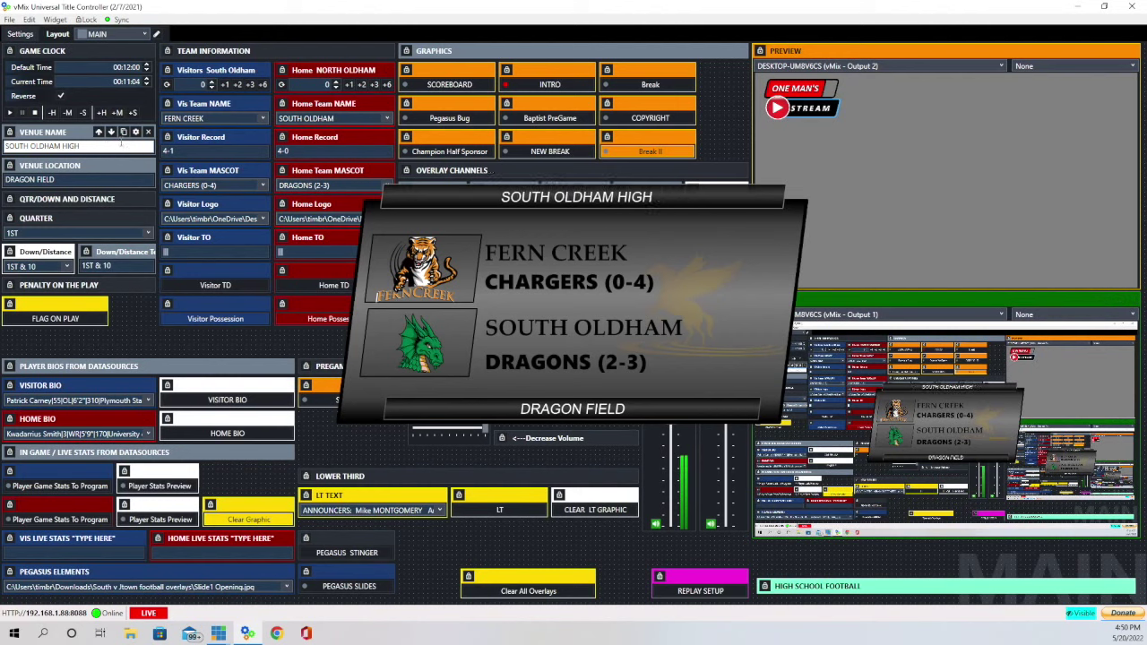
{"action": "type", "text": "SCHOOL"}
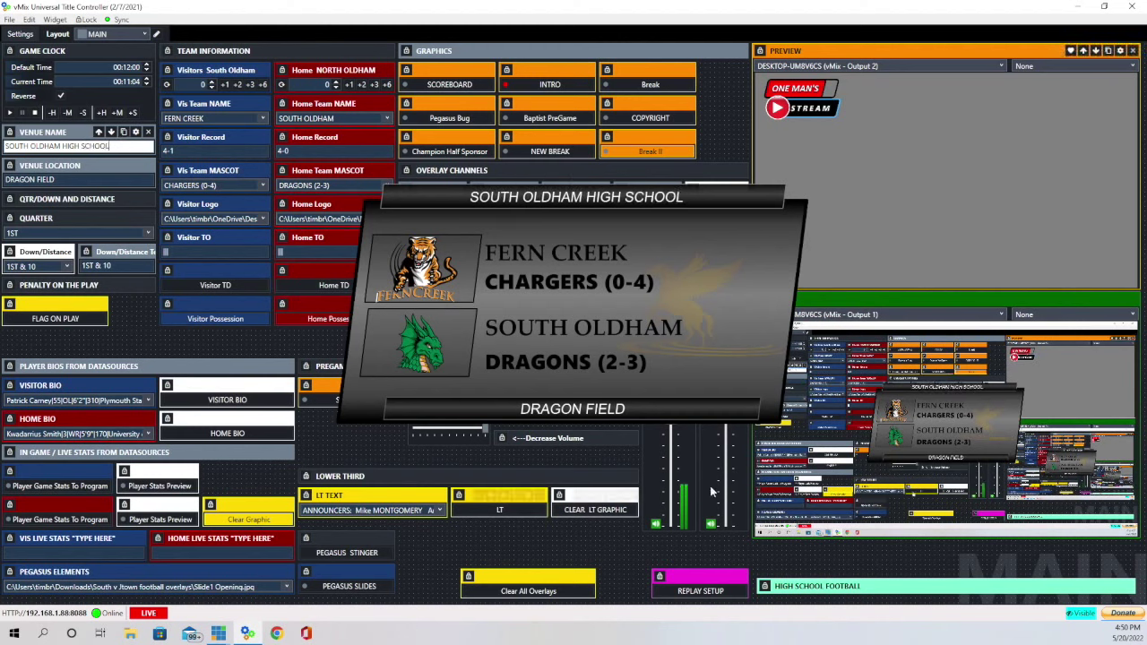
{"action": "left_click", "coordinate": [576, 423]}
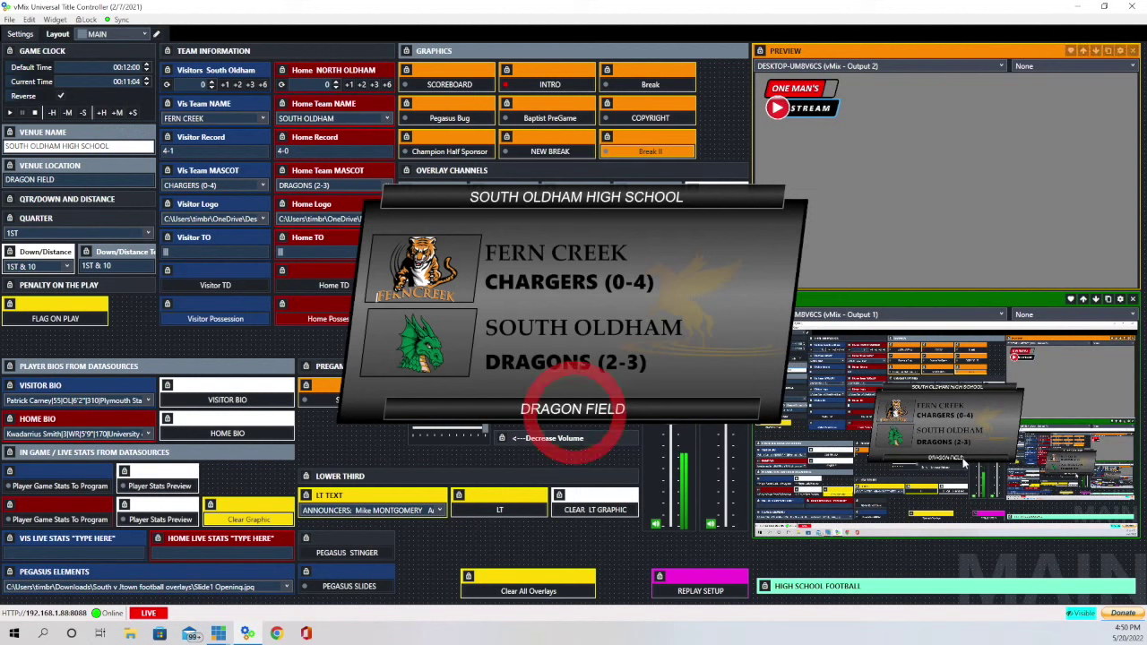
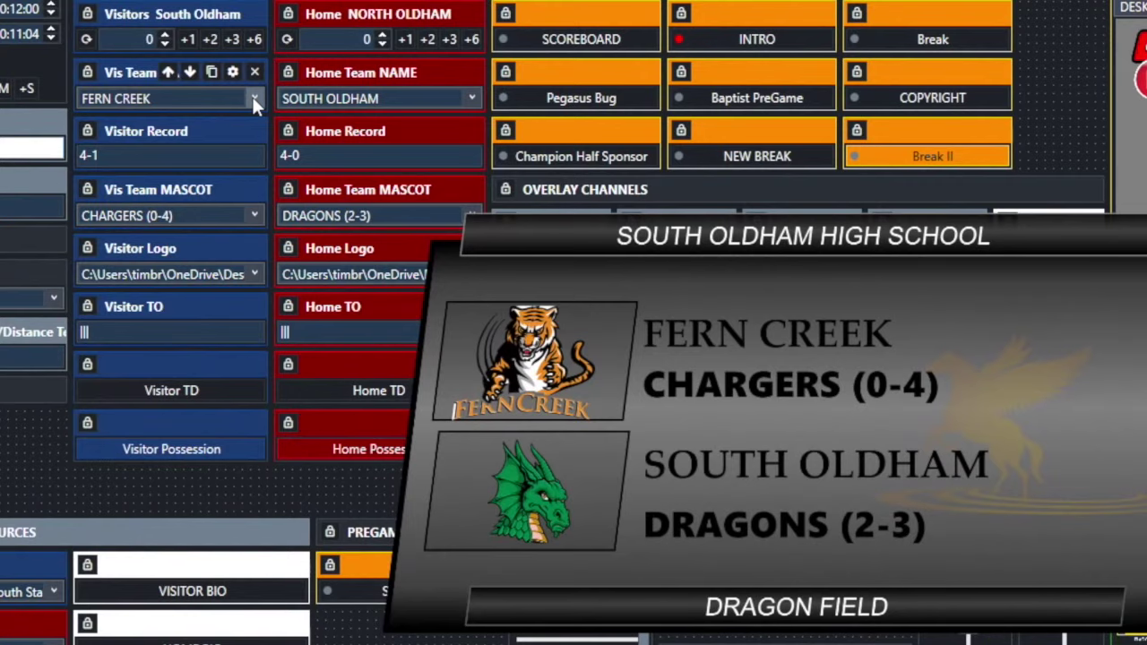
Switch the visiting team's name to TEAM 1 and back to FERN CREEK.
{"action": "left_click", "coordinate": [252, 97]}
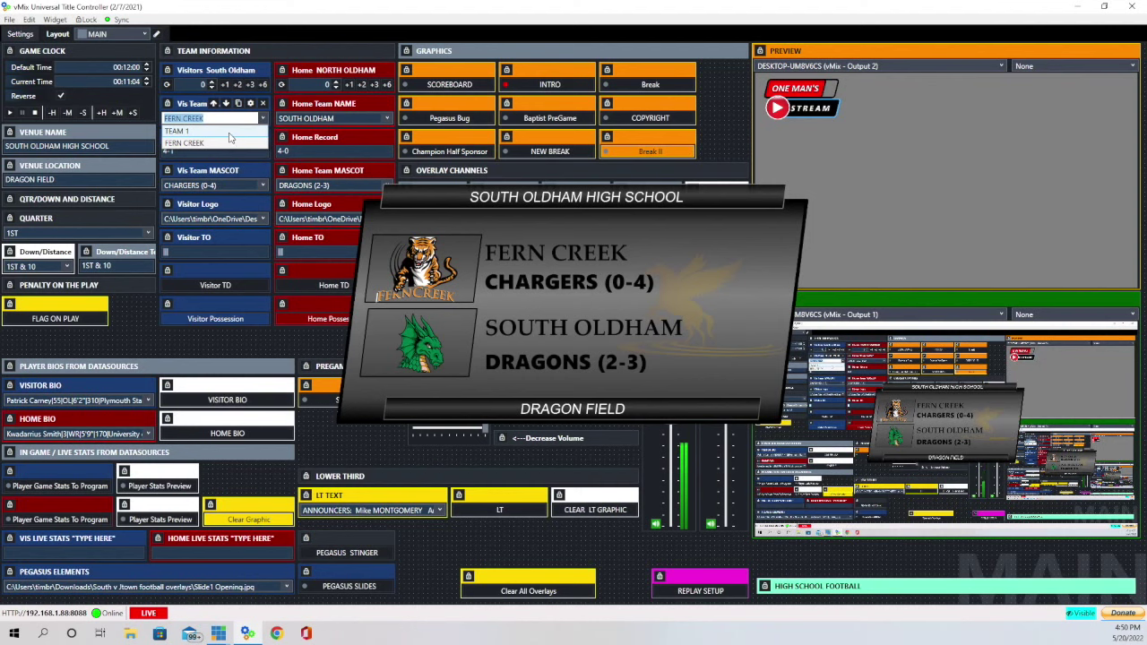
{"action": "left_click", "coordinate": [229, 133]}
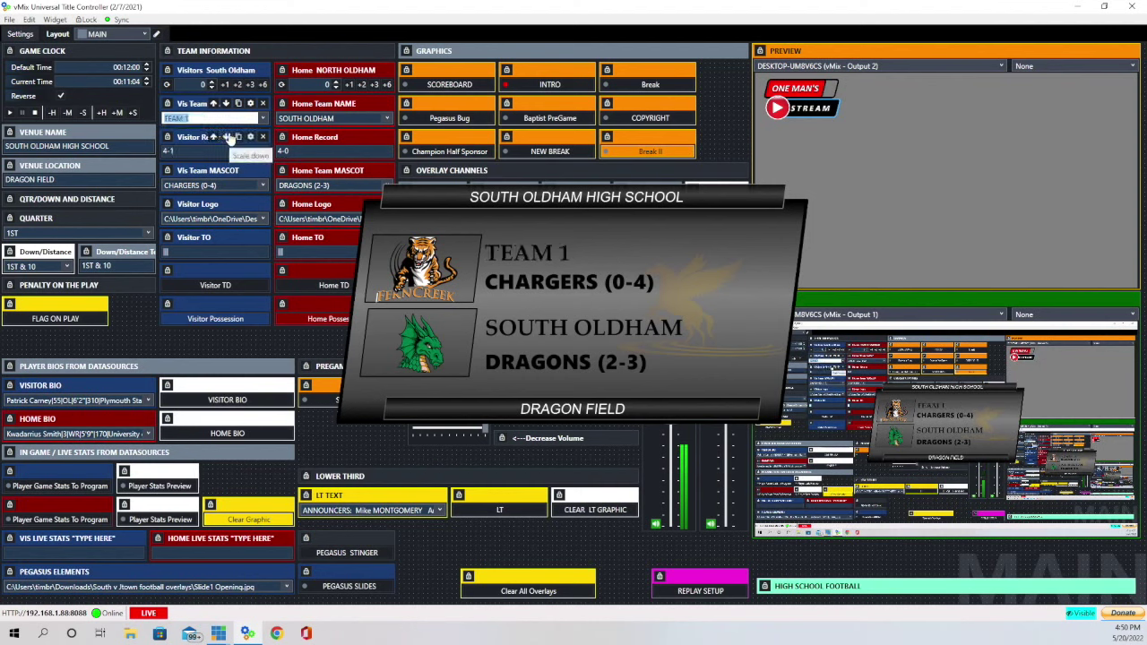
{"action": "left_click", "coordinate": [262, 118]}
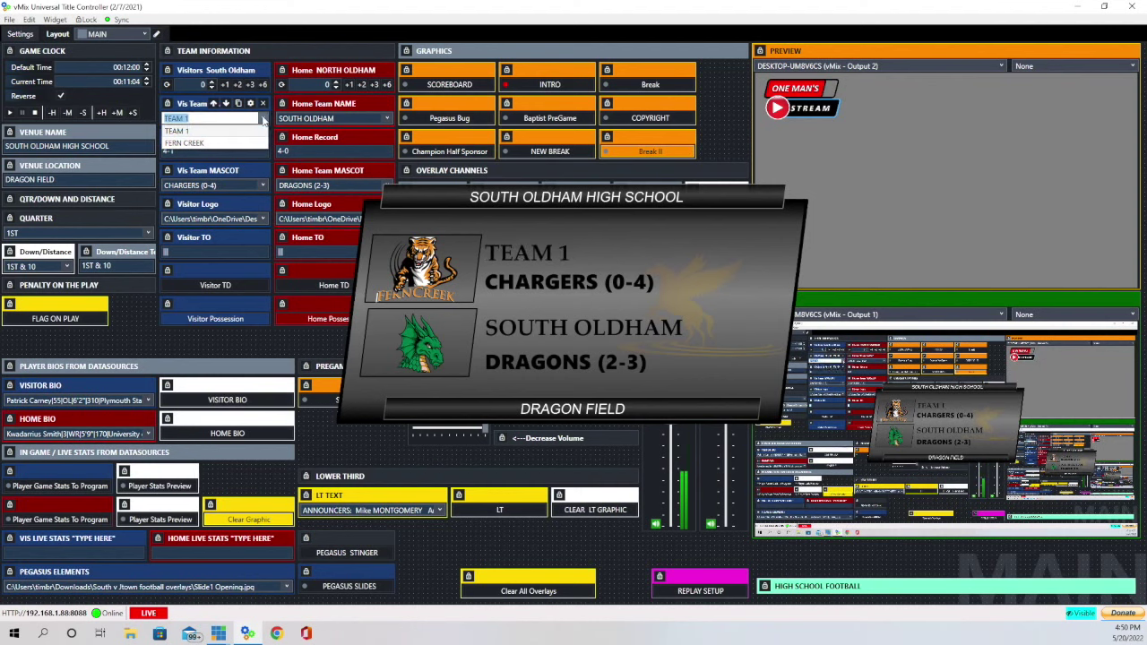
{"action": "left_click", "coordinate": [218, 144]}
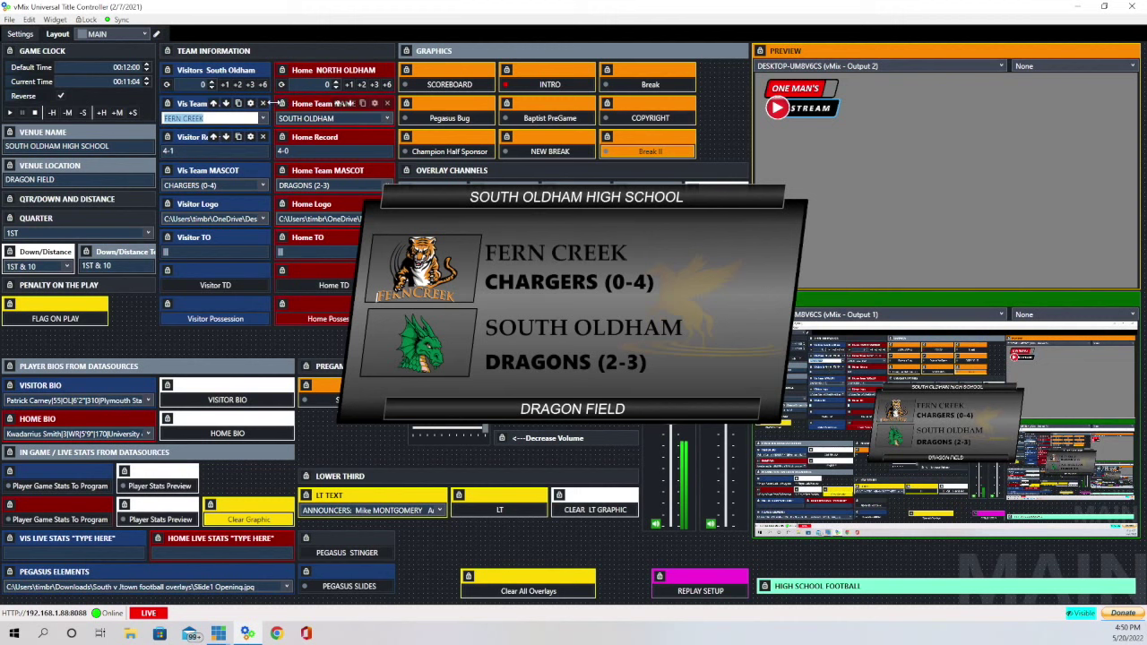
Switch the home team's name to TEAM 2 and back to SOUTH OLDHAM.
{"action": "left_click", "coordinate": [388, 117]}
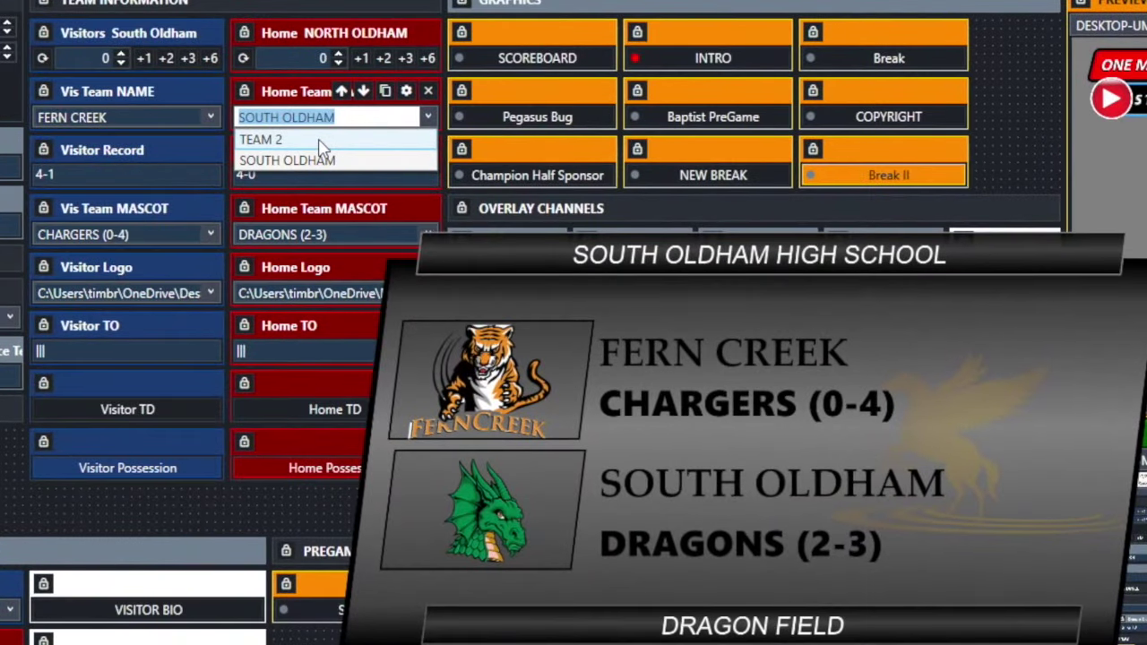
{"action": "left_click", "coordinate": [269, 140]}
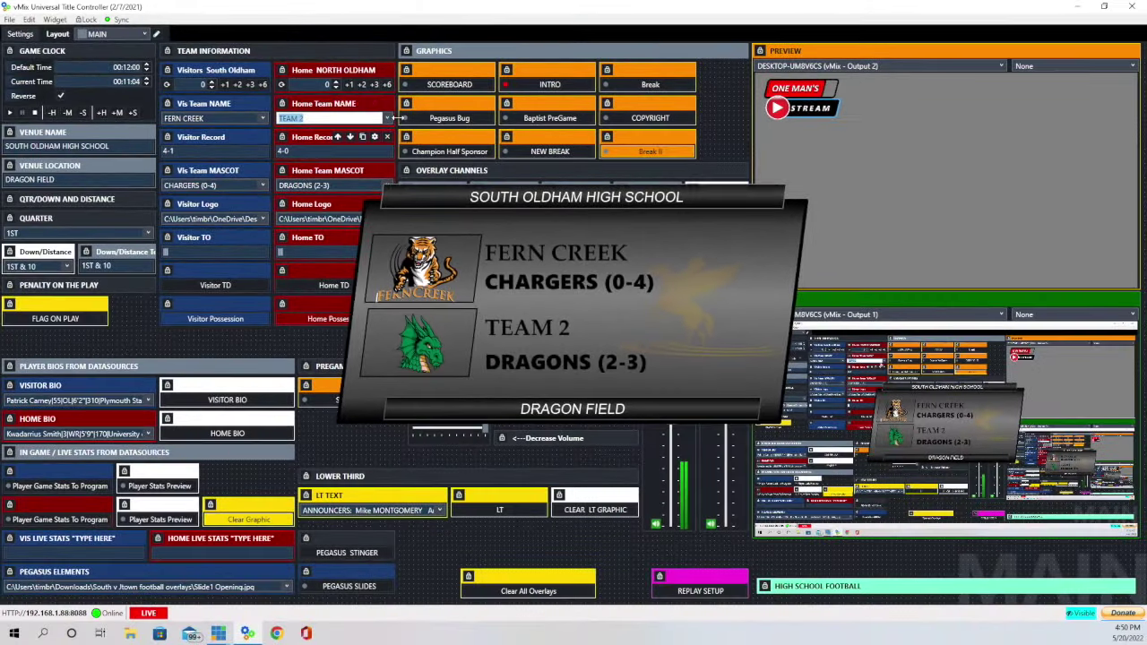
{"action": "left_click", "coordinate": [388, 117]}
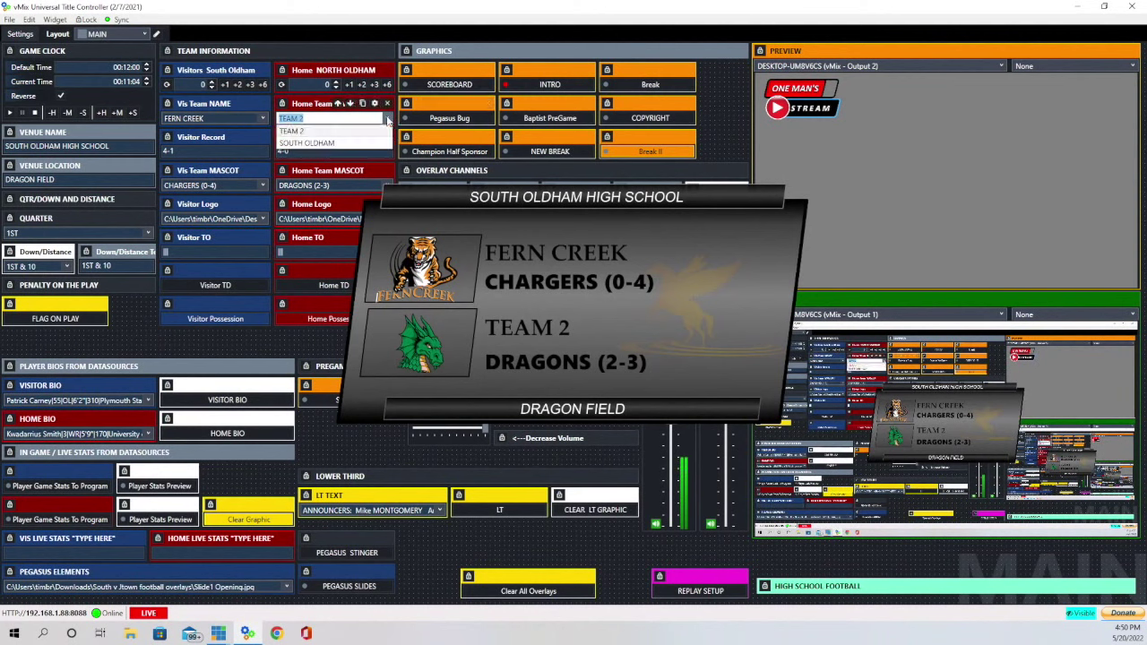
{"action": "left_click", "coordinate": [370, 143]}
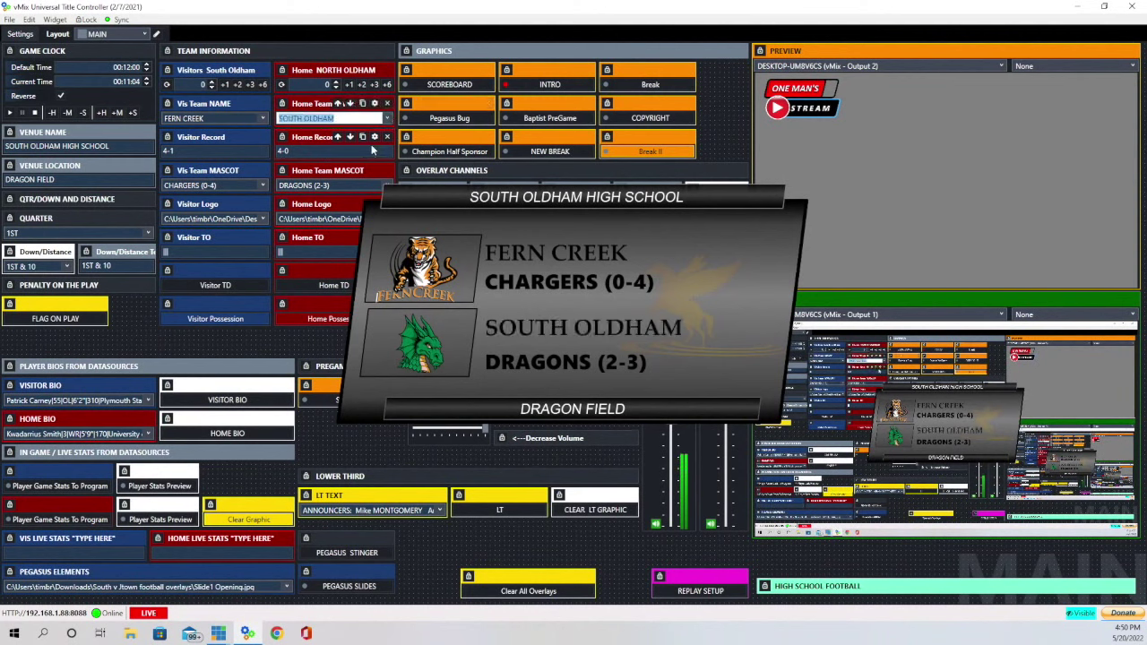
Delete the record after the visiting team's mascot and re-enter it so the field reads CHARGERS (0-4).
{"action": "left_click", "coordinate": [235, 184]}
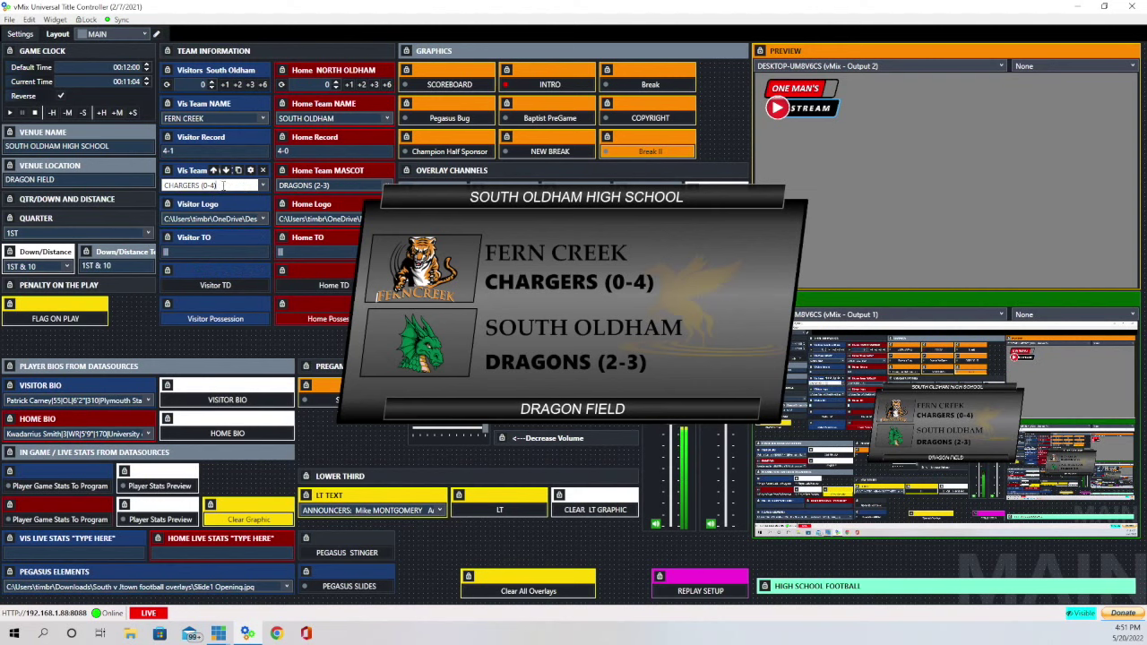
{"action": "key", "text": "BackSpace"}
{"action": "key", "text": "BackSpace"}
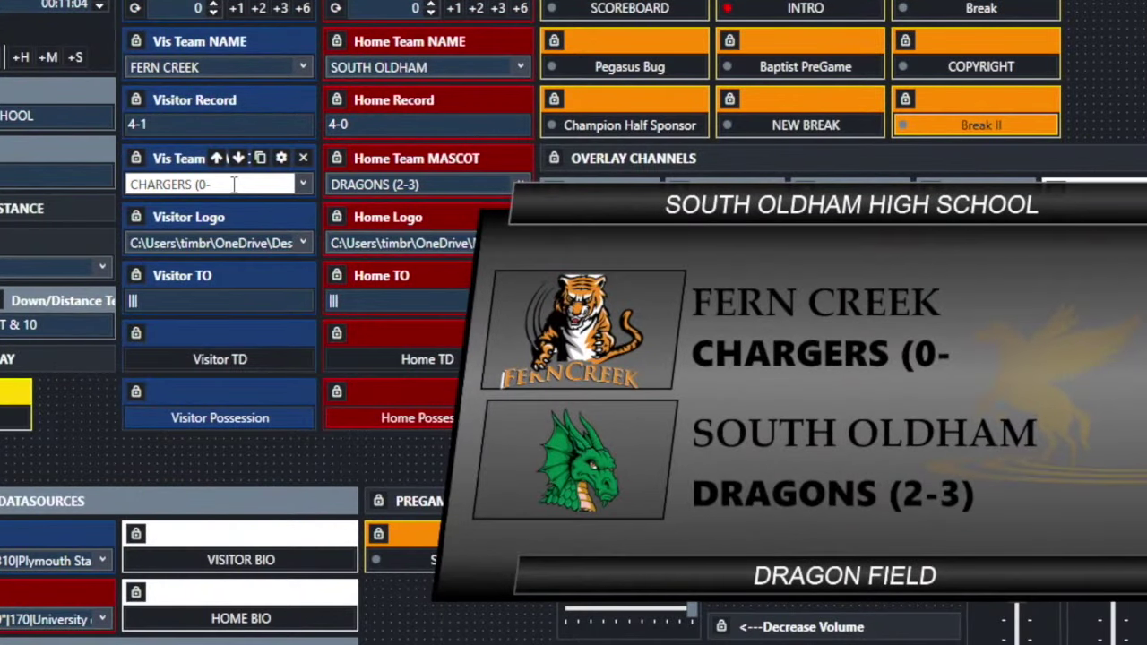
{"action": "key", "text": "BackSpace"}
{"action": "key", "text": "BackSpace"}
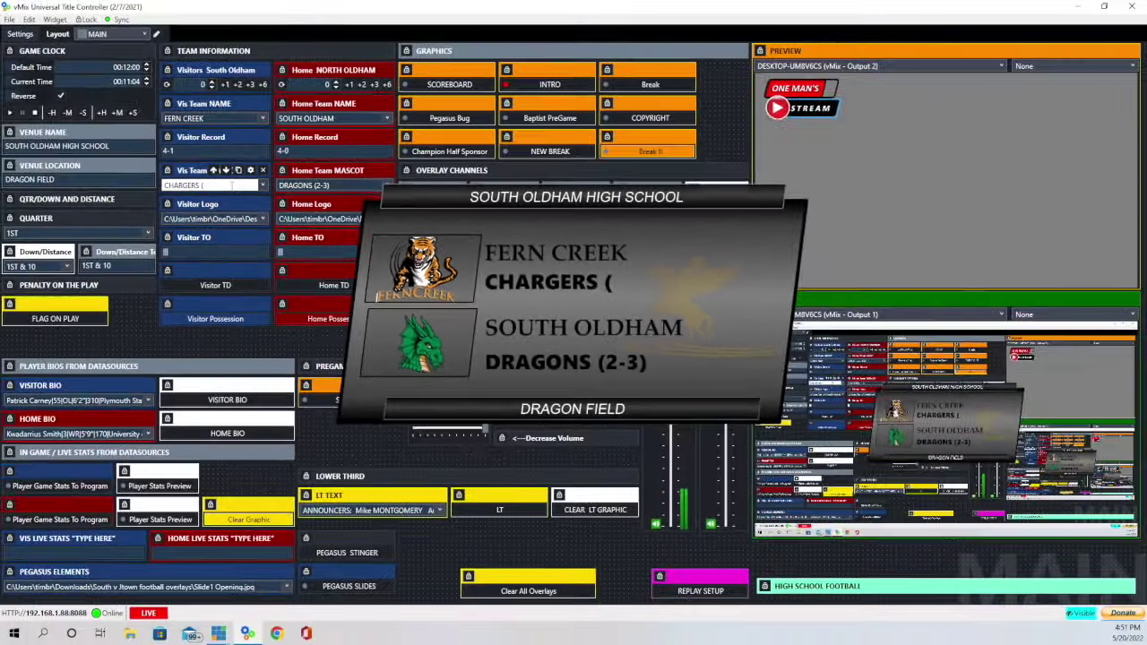
{"action": "type", "text": "0-4"}
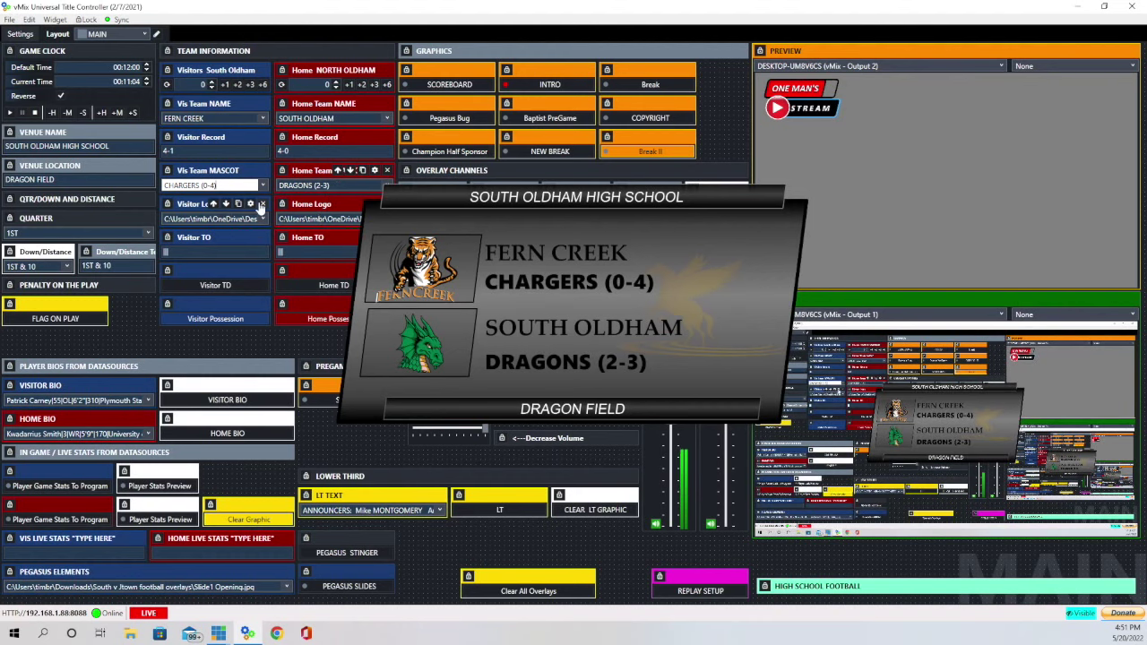
Examine the title mappings and the list of logo image files in the Visitor Logo widget's properties.
{"action": "left_click", "coordinate": [250, 205]}
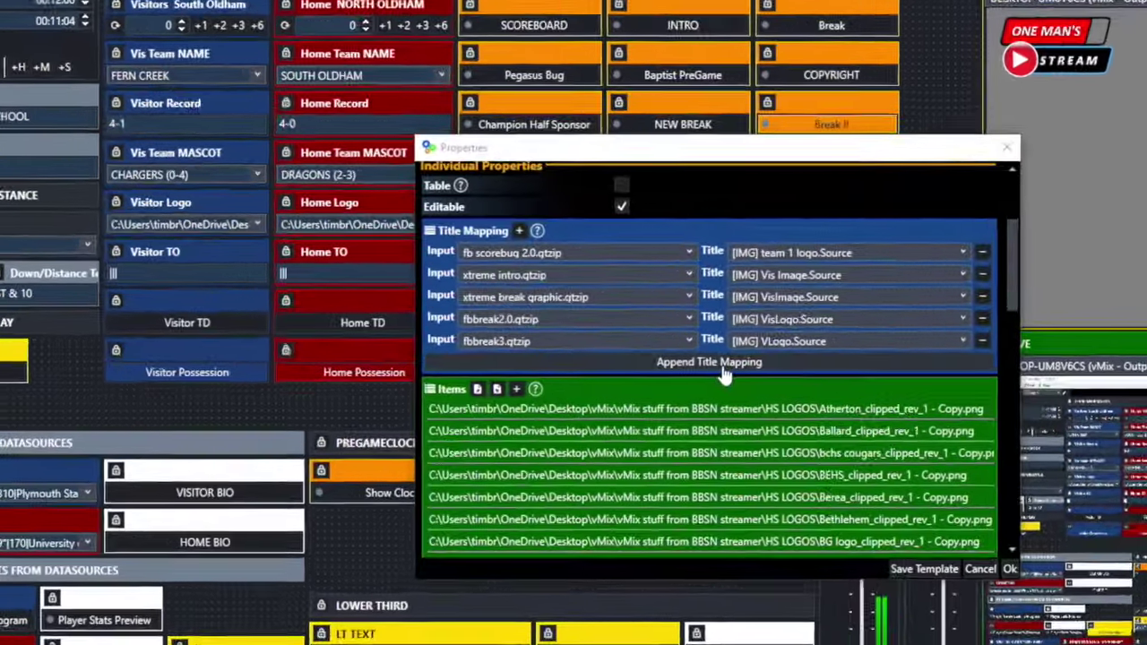
{"action": "scroll", "coordinate": [725, 374], "scroll_direction": "down", "scroll_amount": 5}
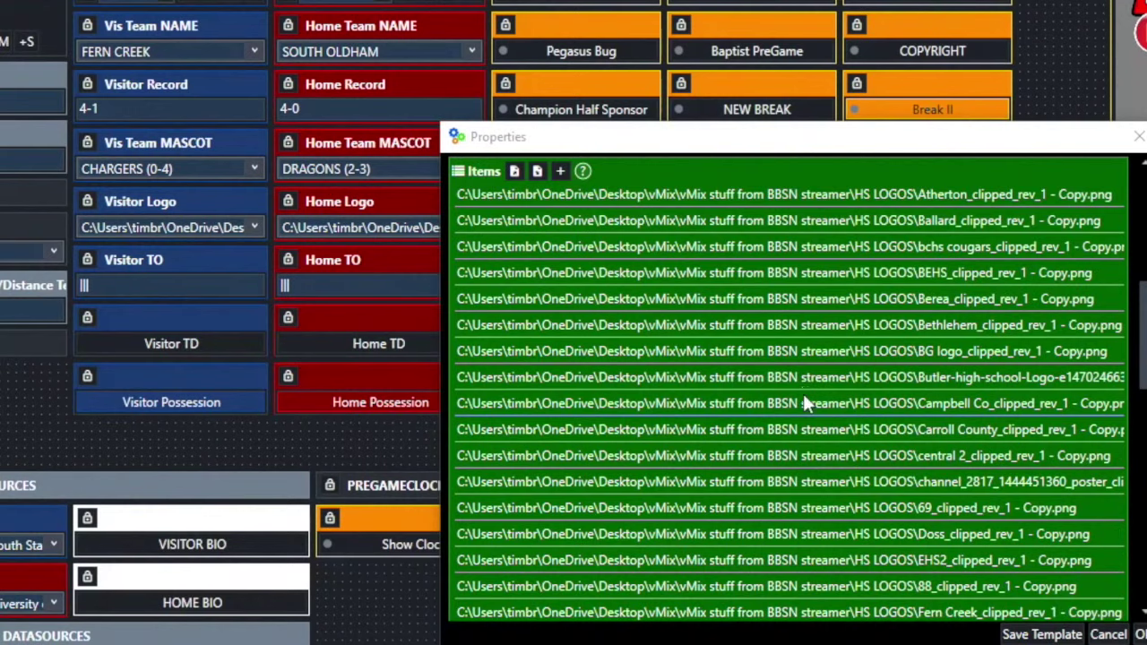
{"action": "scroll", "coordinate": [804, 403], "scroll_direction": "down", "scroll_amount": 4}
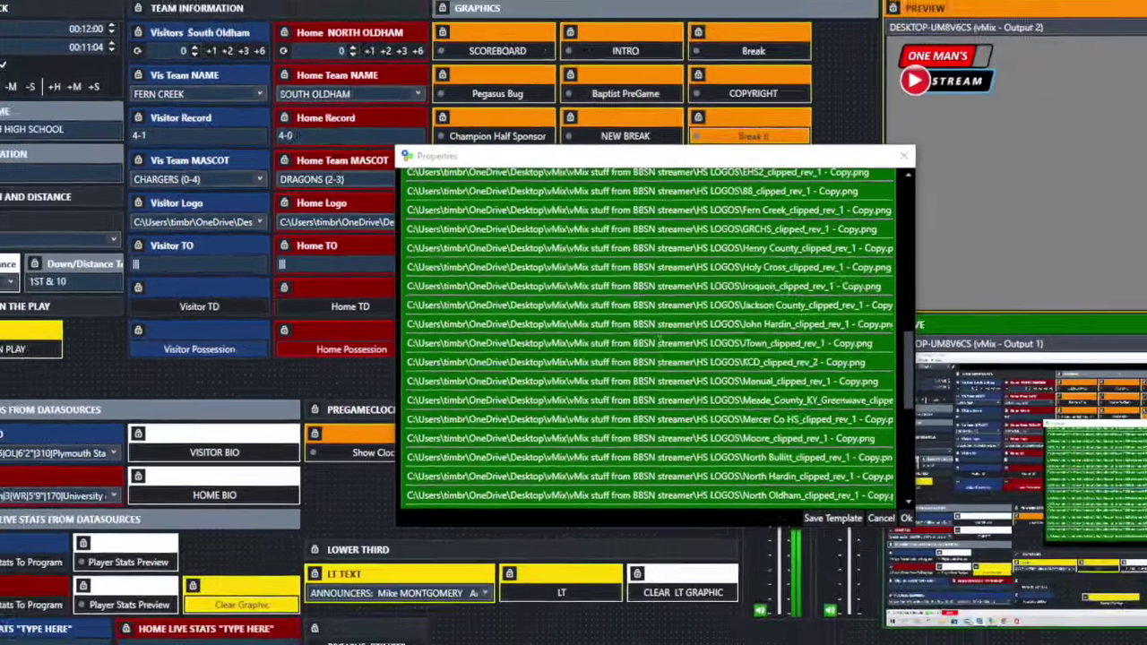
{"action": "scroll", "coordinate": [805, 403], "scroll_direction": "down", "scroll_amount": 3}
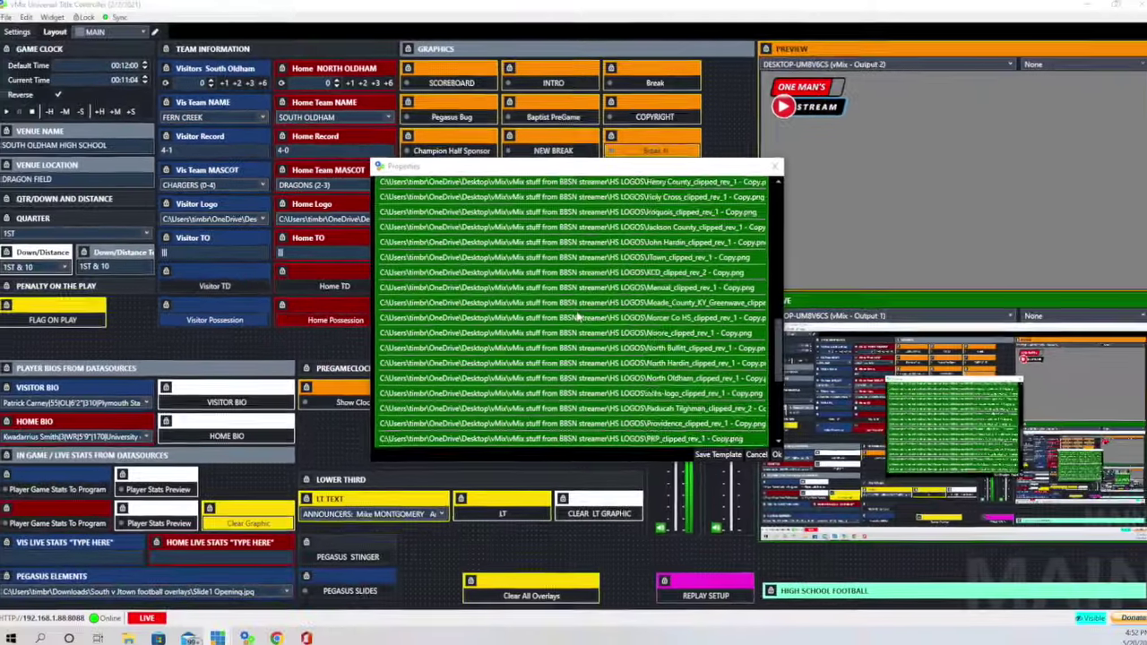
{"action": "scroll", "coordinate": [577, 317], "scroll_direction": "down", "scroll_amount": 5}
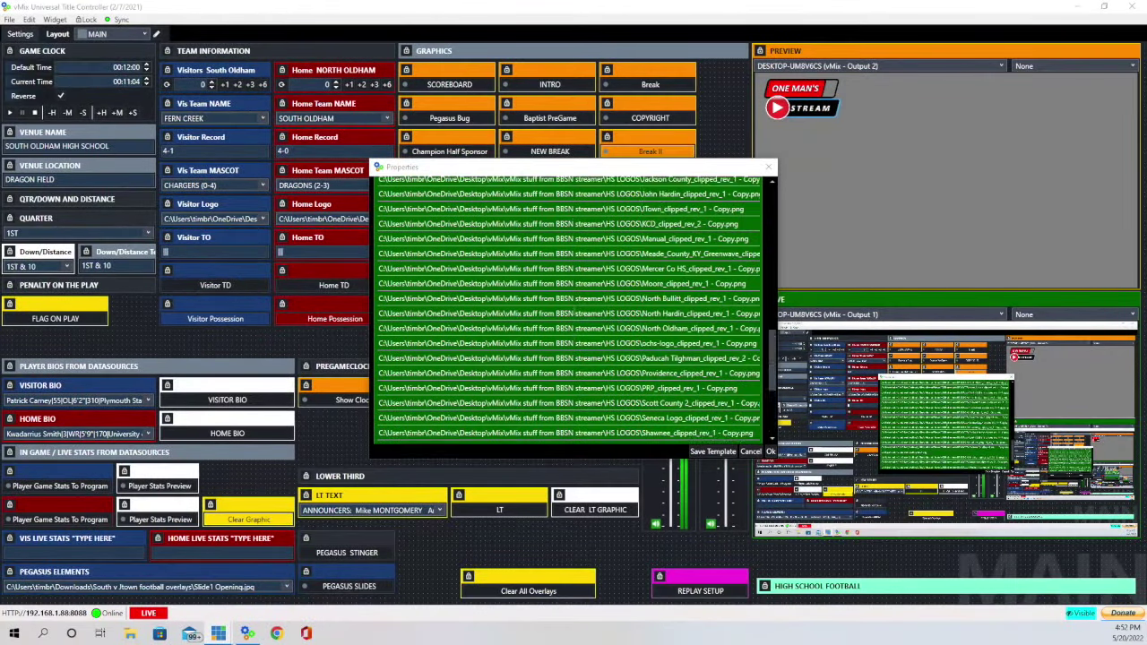
{"action": "scroll", "coordinate": [567, 308], "scroll_direction": "up", "scroll_amount": 10}
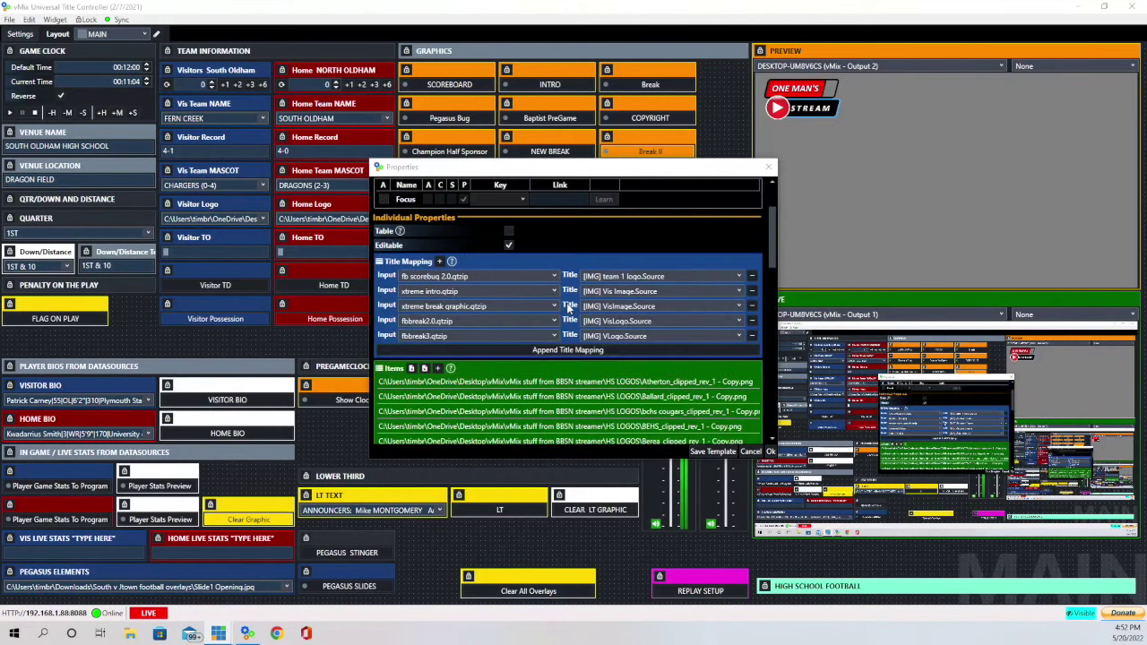
{"action": "scroll", "coordinate": [568, 307], "scroll_direction": "up", "scroll_amount": 3}
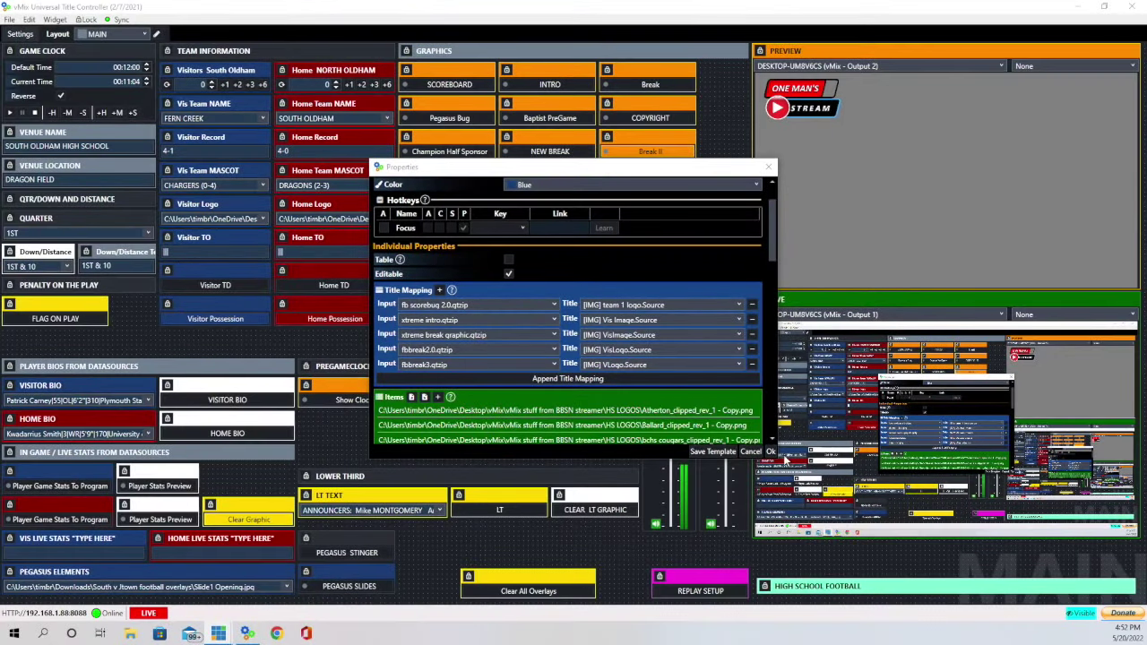
Accept the logo properties, then trigger visitor touchdowns up to a score of 12 and a home touchdown for a score of 6.
{"action": "left_click", "coordinate": [772, 451]}
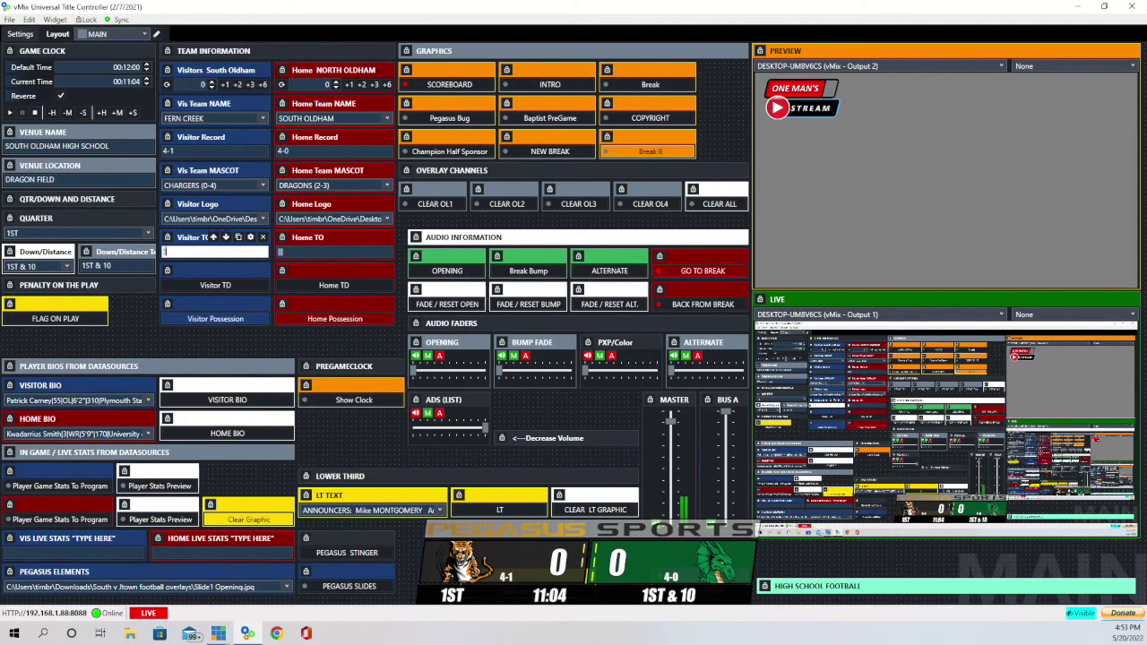
{"action": "left_click", "coordinate": [215, 285]}
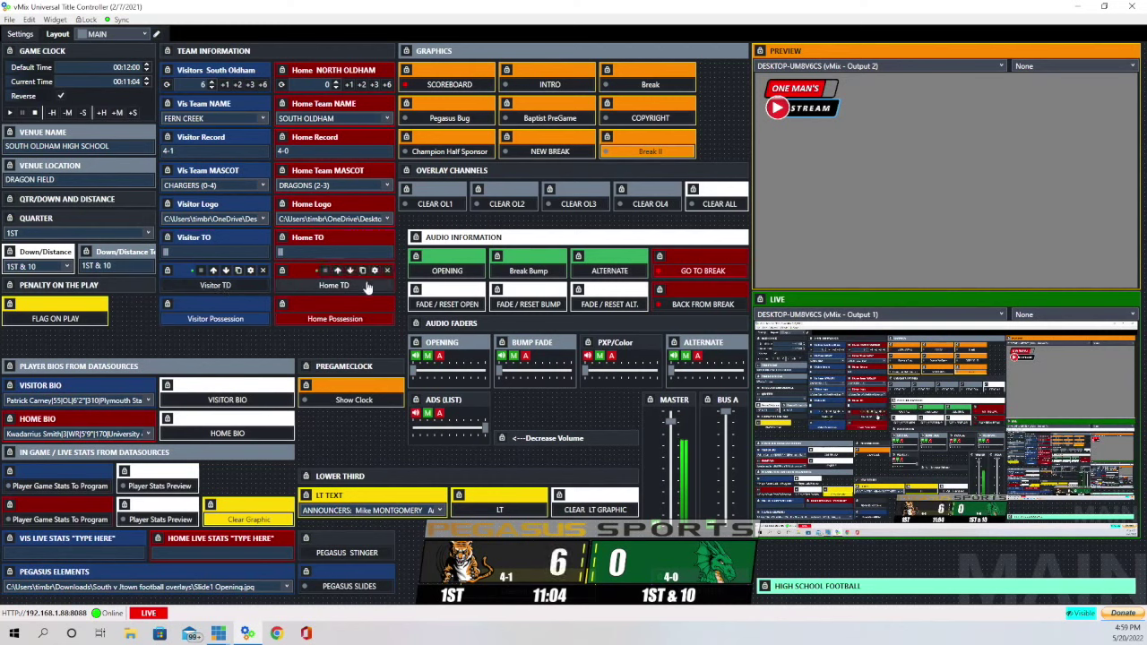
{"action": "left_click", "coordinate": [216, 286]}
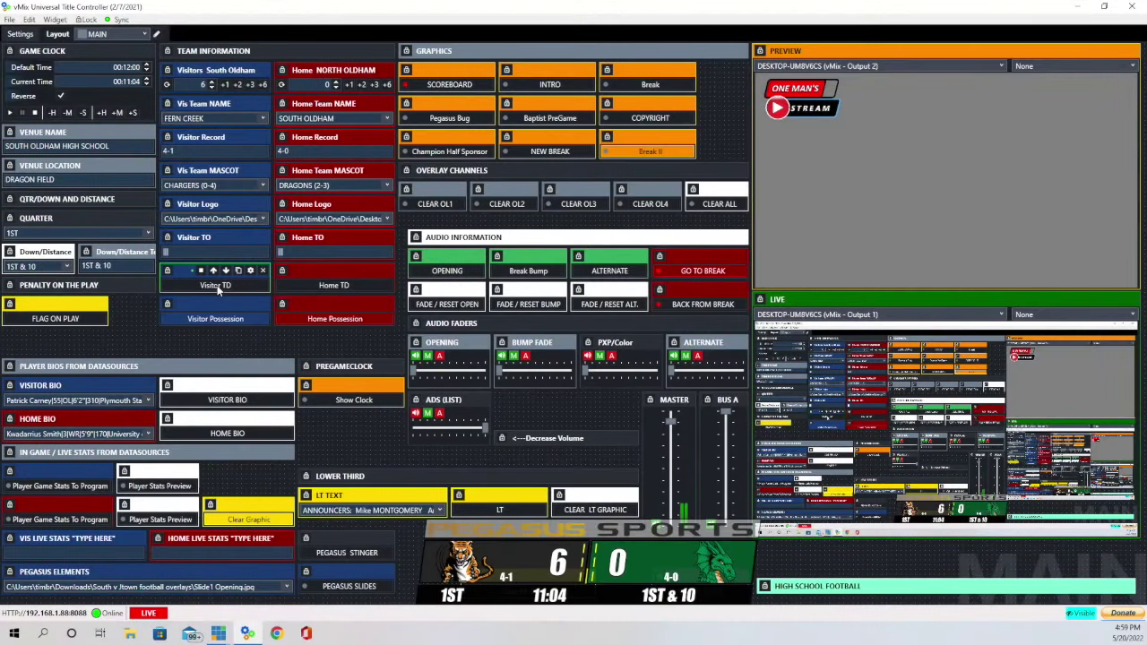
{"action": "left_click", "coordinate": [217, 289]}
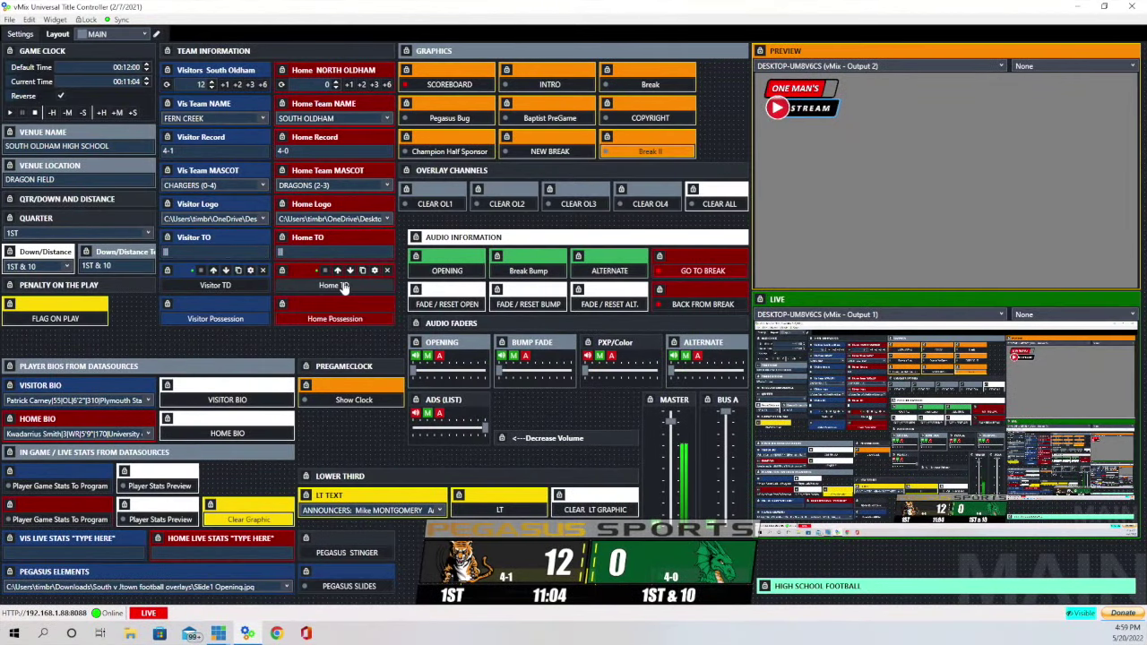
{"action": "left_click", "coordinate": [336, 281]}
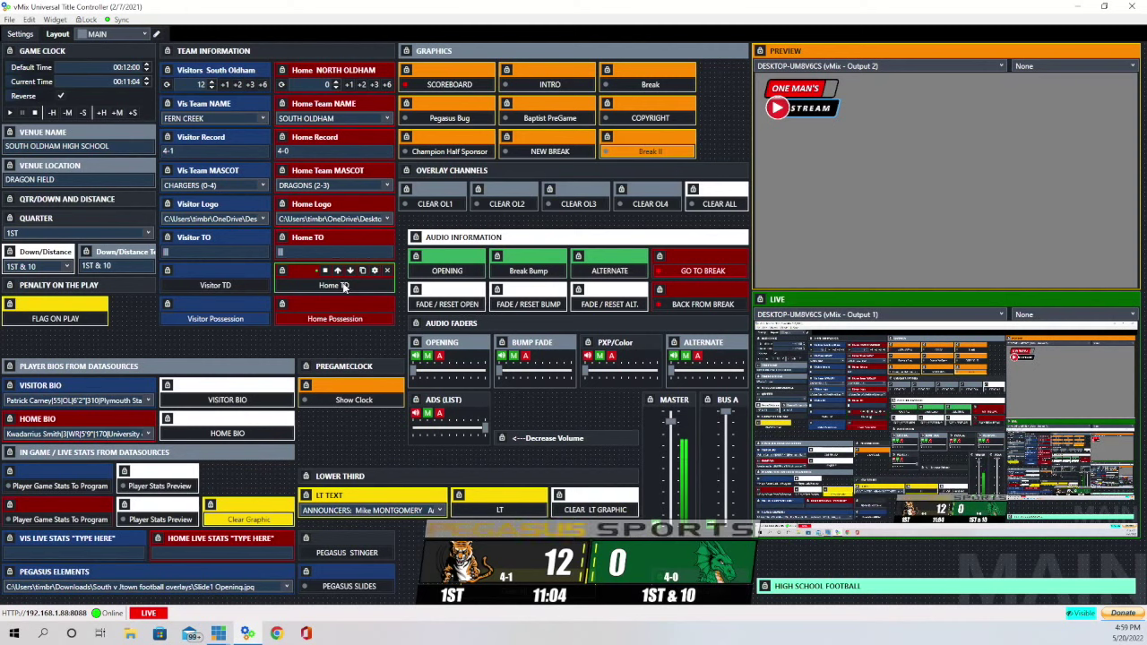
{"action": "left_click", "coordinate": [344, 285]}
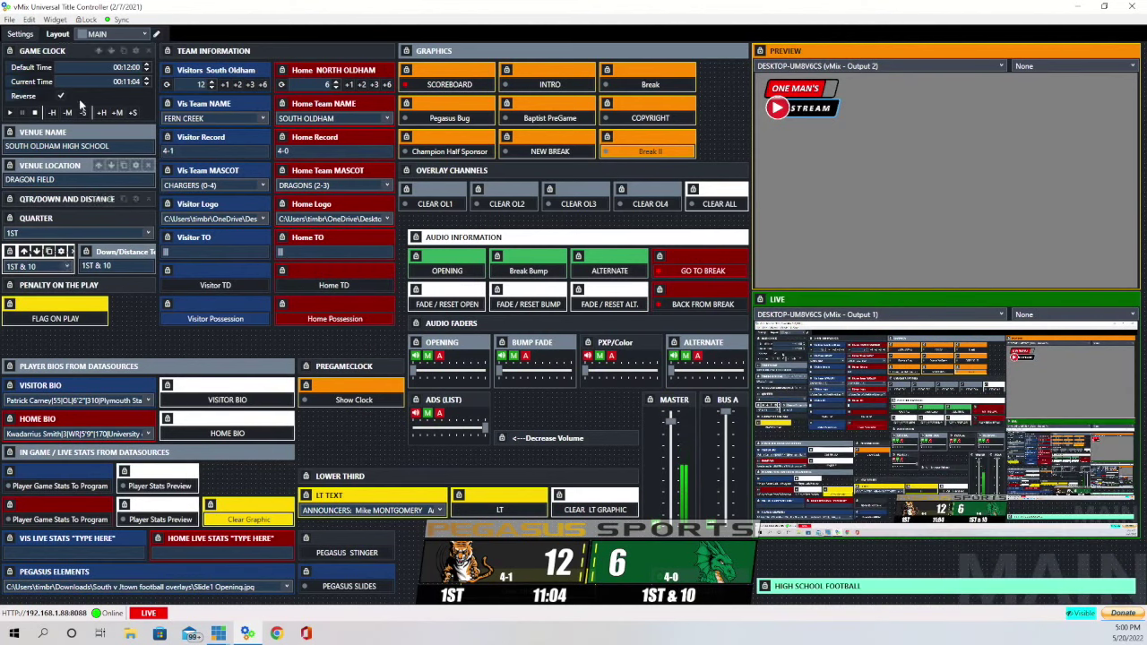
Cycle the scoreboard's quarter through 2ND, HALF and FINAL, and return it to 1ST.
{"action": "left_click", "coordinate": [148, 233]}
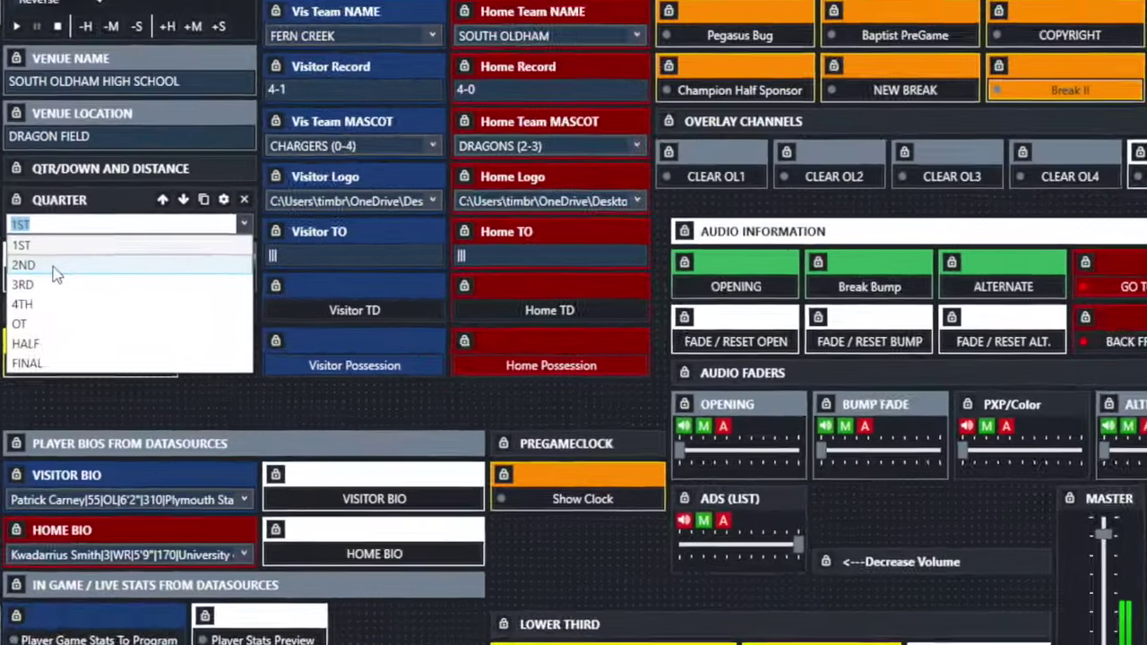
{"action": "left_click", "coordinate": [27, 253]}
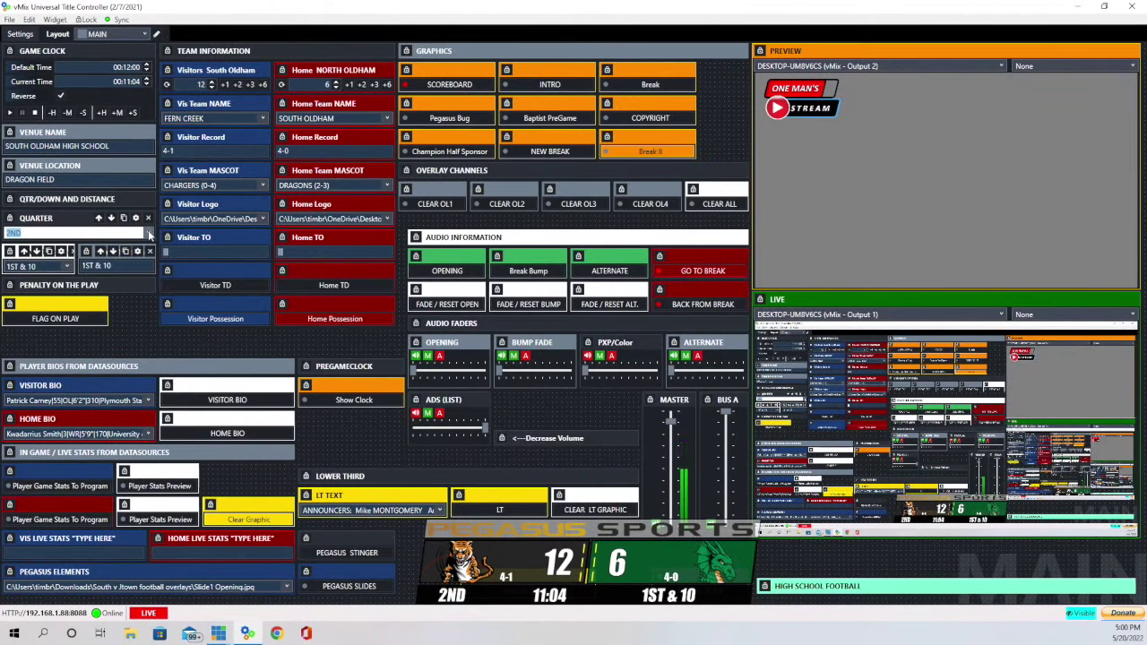
{"action": "left_click", "coordinate": [76, 230]}
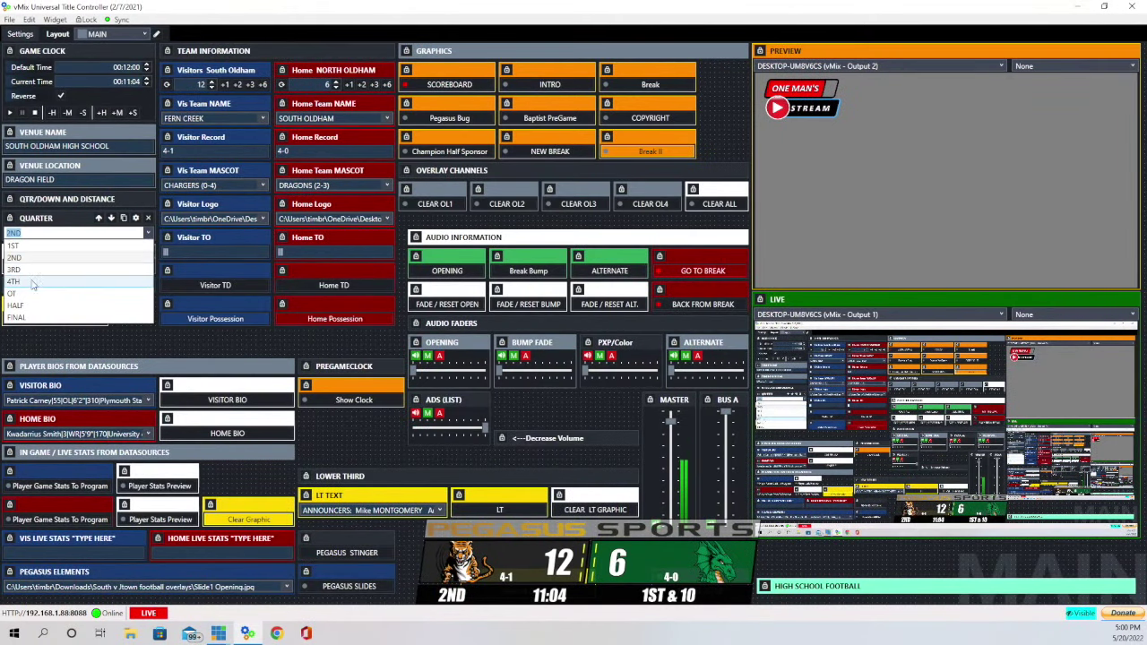
{"action": "left_click", "coordinate": [36, 305]}
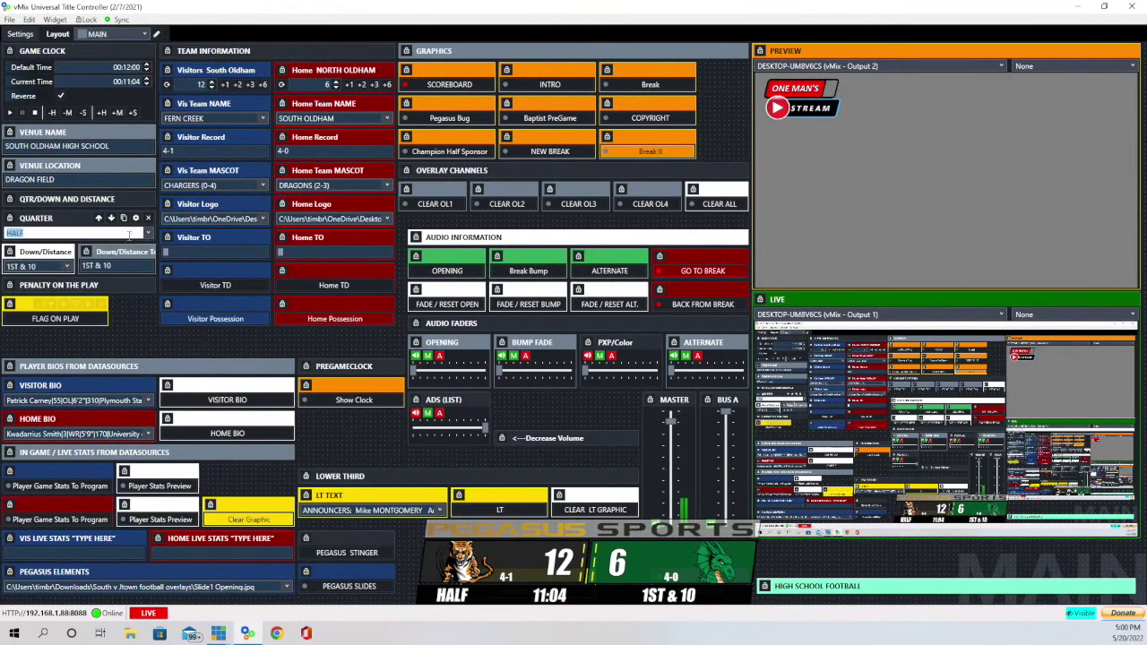
{"action": "left_click", "coordinate": [150, 233]}
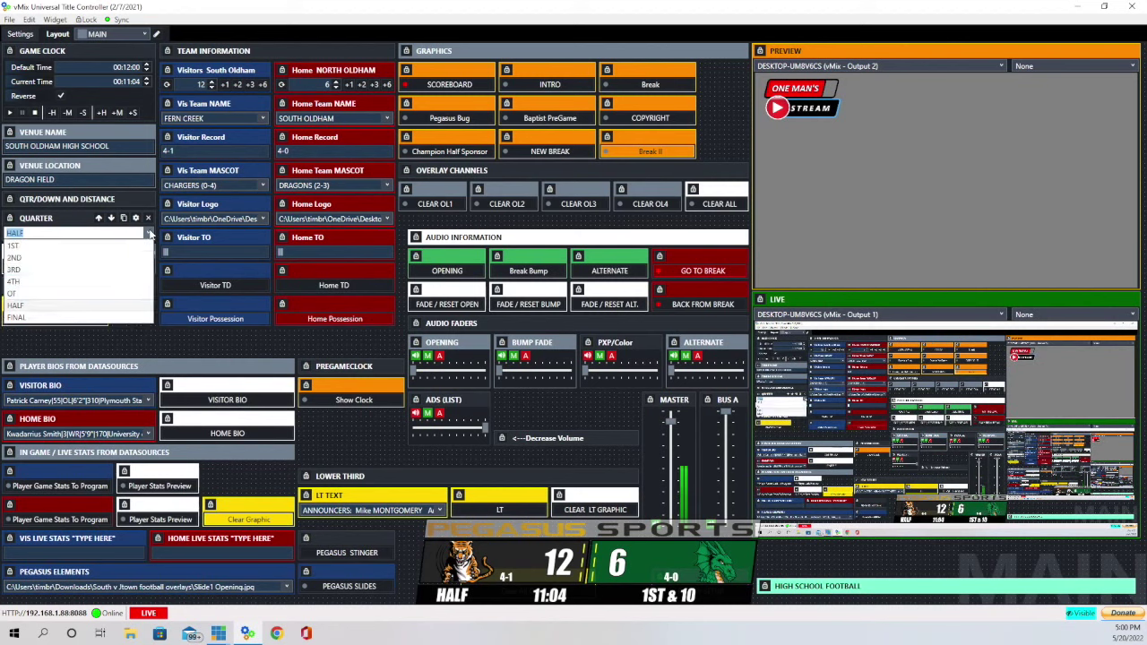
{"action": "left_click", "coordinate": [18, 318]}
{"action": "left_click", "coordinate": [148, 233]}
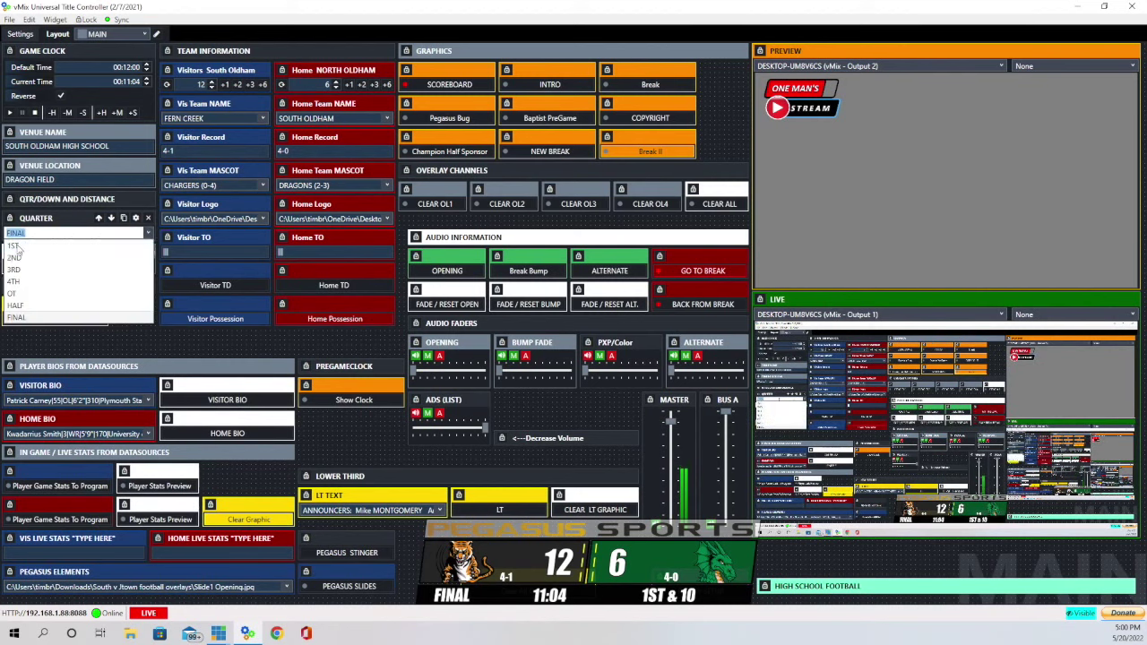
{"action": "left_click", "coordinate": [18, 245]}
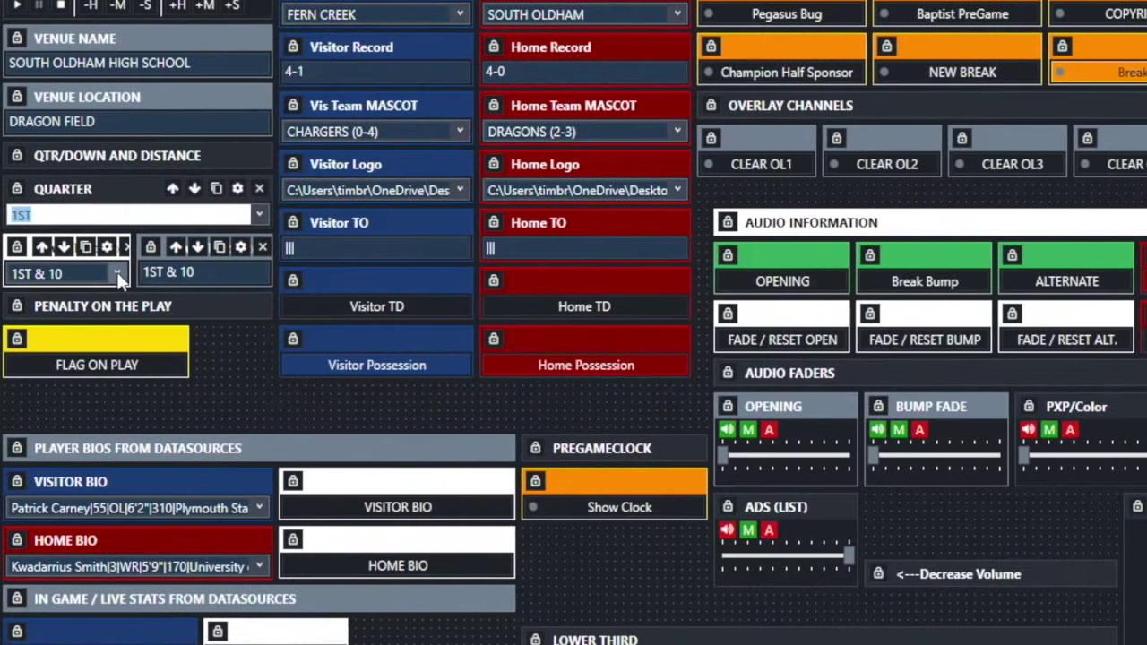
Choose the open-ended 1st & entry for down and distance and complete the text as 1st & 25.
{"action": "left_click", "coordinate": [68, 267]}
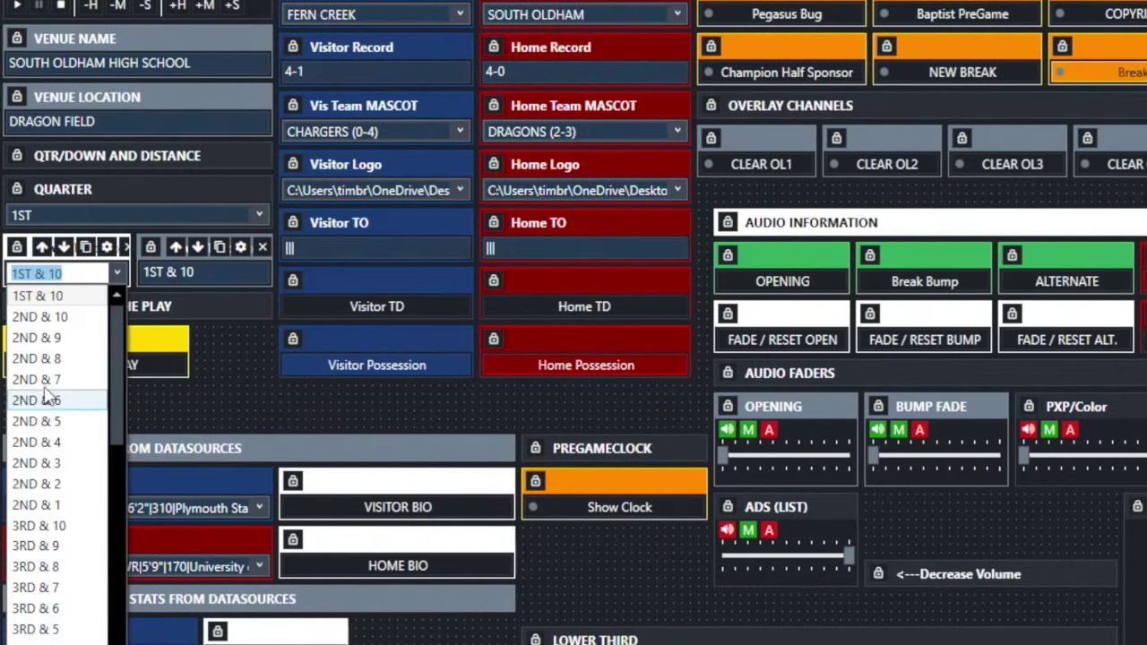
{"action": "scroll", "coordinate": [49, 380], "scroll_direction": "down", "scroll_amount": 6}
{"action": "scroll", "coordinate": [52, 380], "scroll_direction": "down", "scroll_amount": 2}
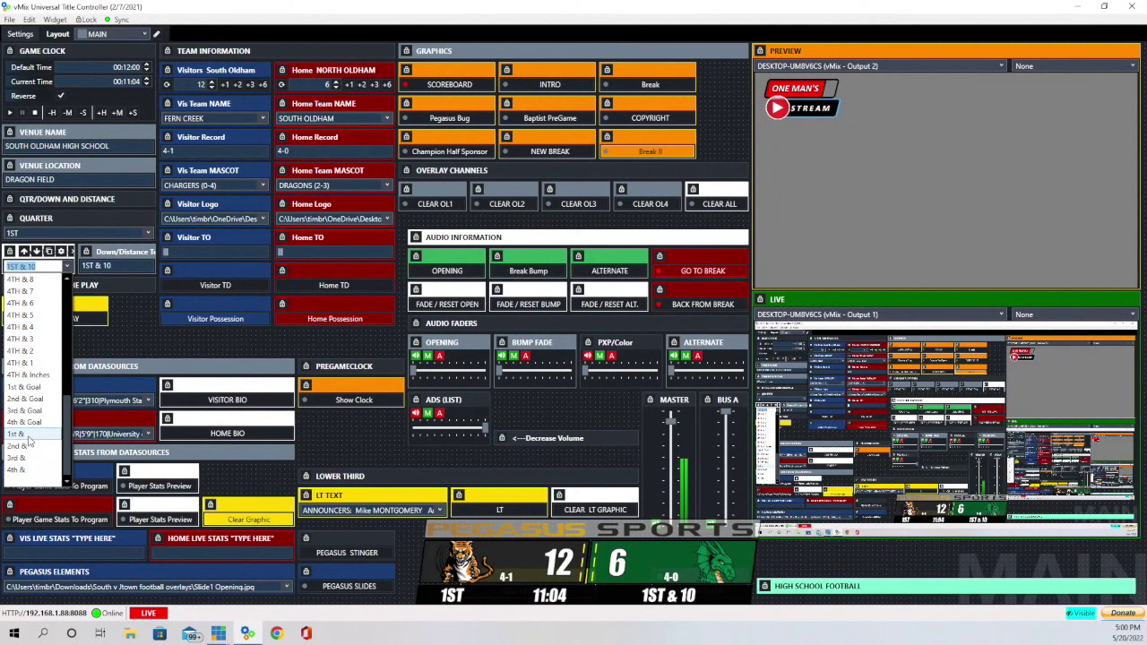
{"action": "left_click", "coordinate": [27, 436]}
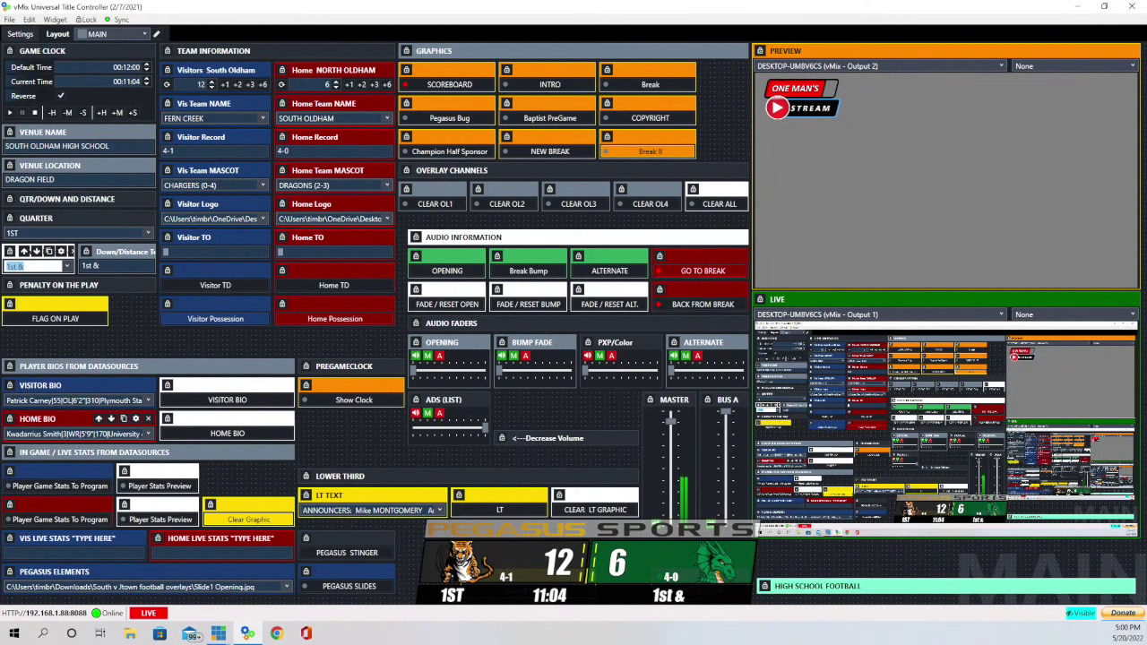
{"action": "left_click", "coordinate": [117, 266]}
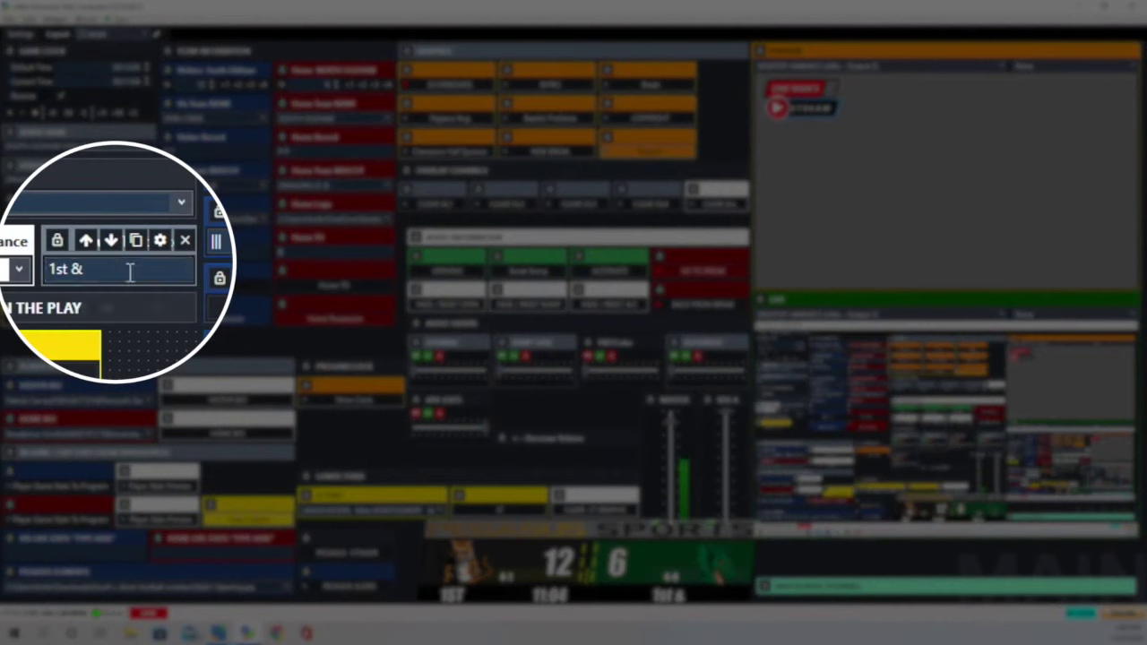
{"action": "left_click", "coordinate": [122, 272]}
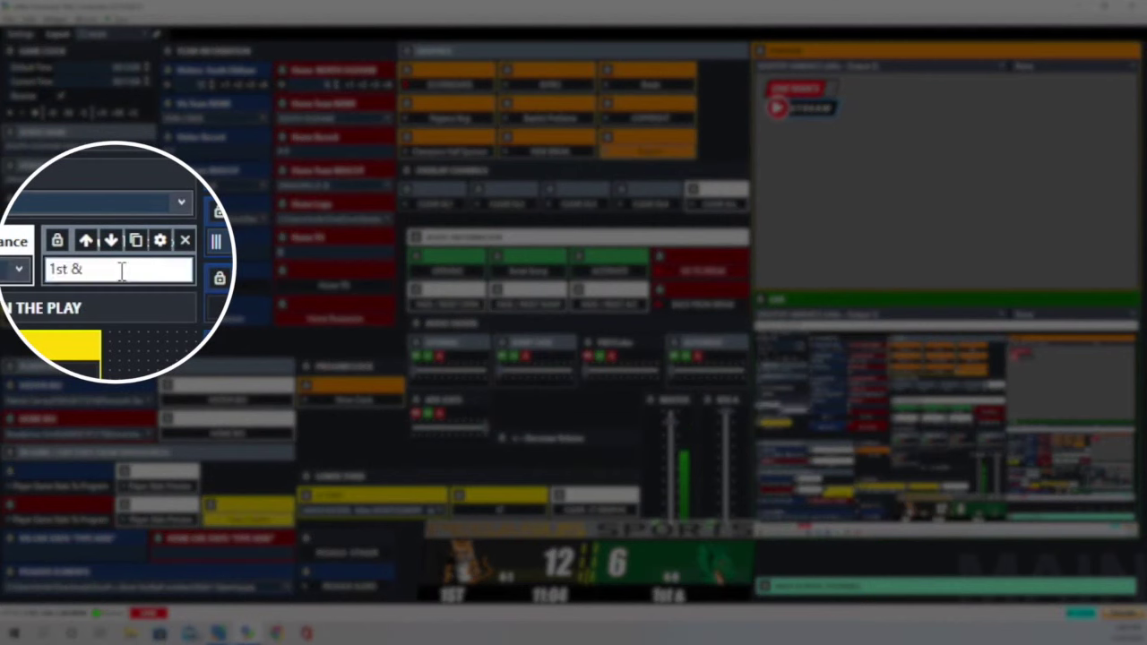
{"action": "type", "text": "25"}
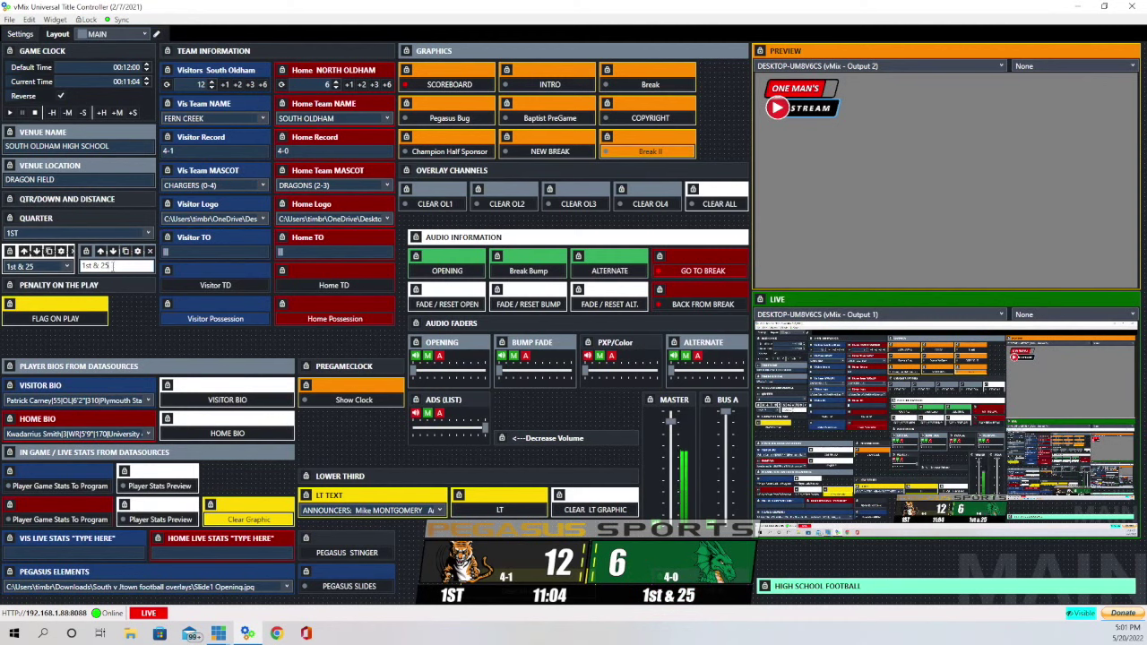
Change the down and distance to the open-ended 2nd & entry, add 35 as the distance, and switch to the preset 2ND & 10.
{"action": "left_click", "coordinate": [69, 267]}
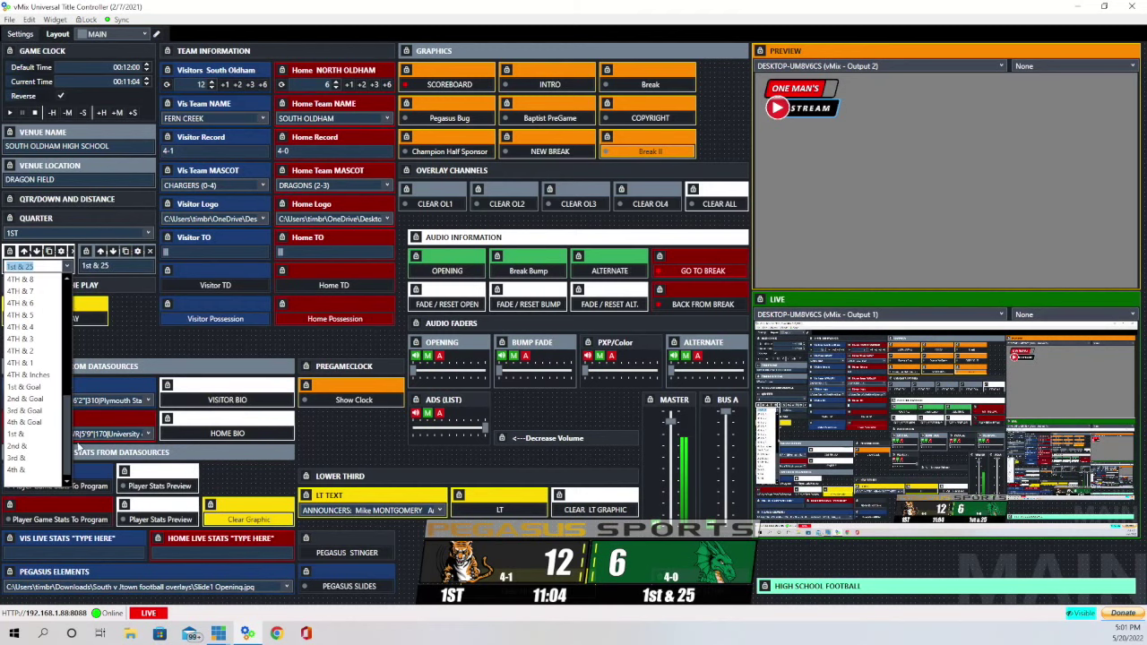
{"action": "left_click", "coordinate": [36, 448]}
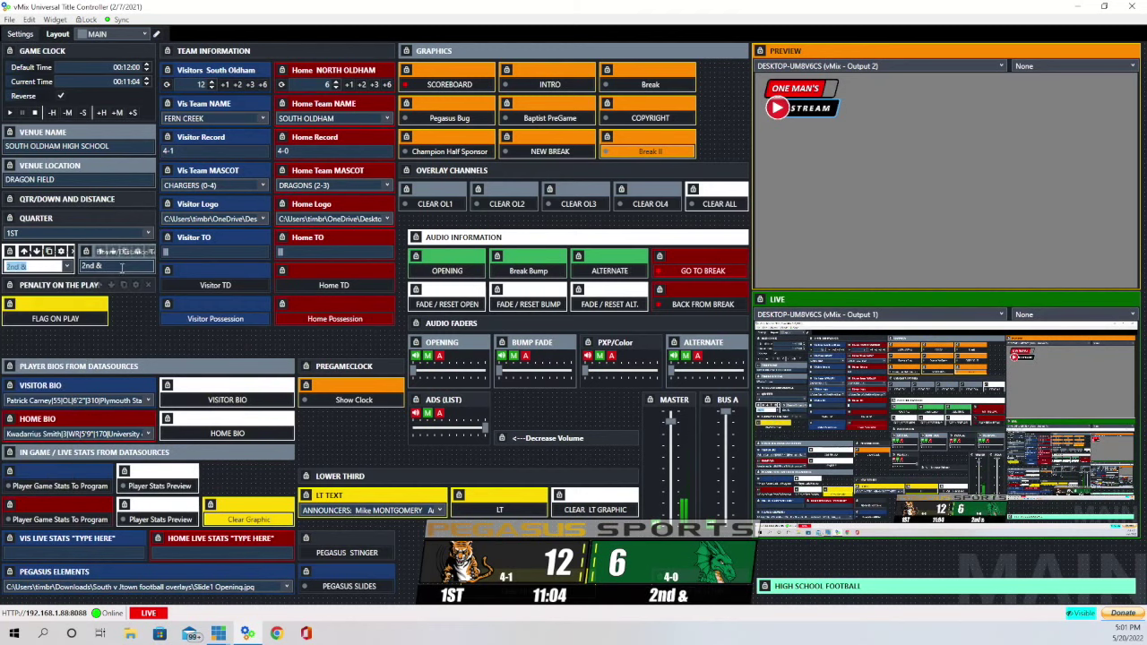
{"action": "left_click", "coordinate": [115, 271]}
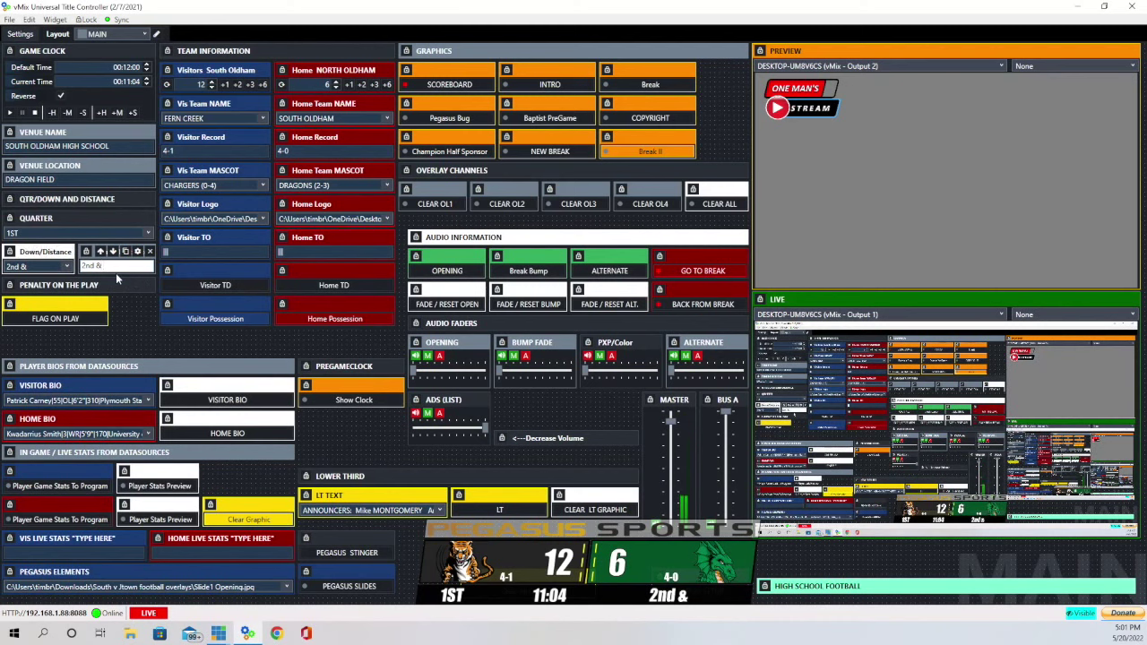
{"action": "type", "text": "35"}
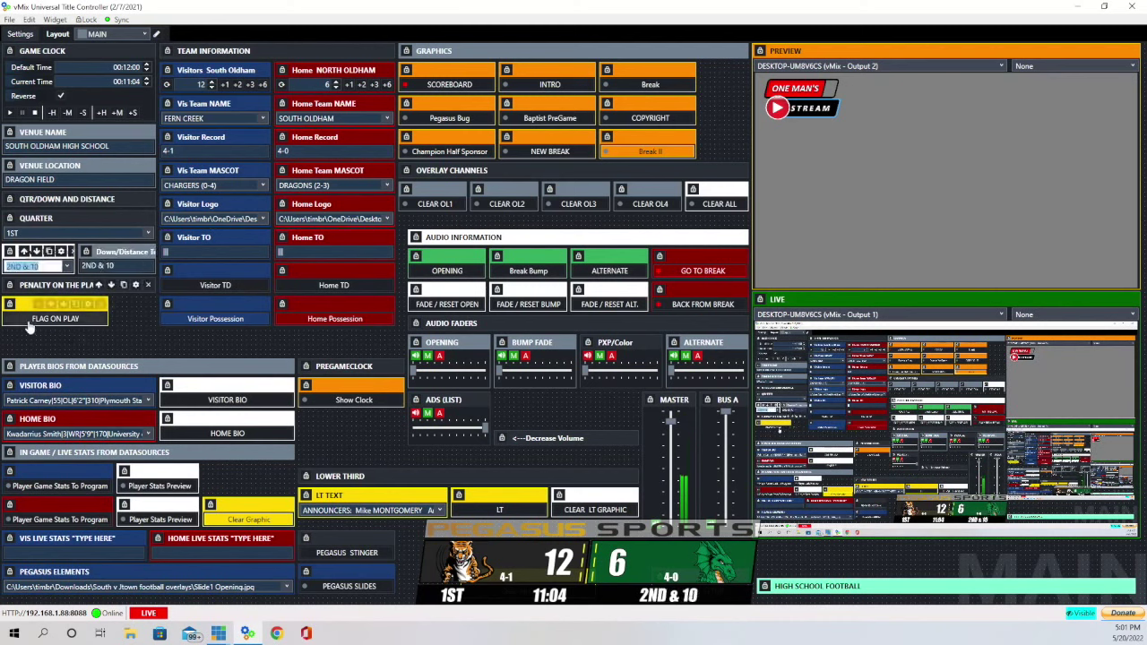
{"action": "scroll", "coordinate": [54, 266], "scroll_direction": "down", "scroll_amount": 1}
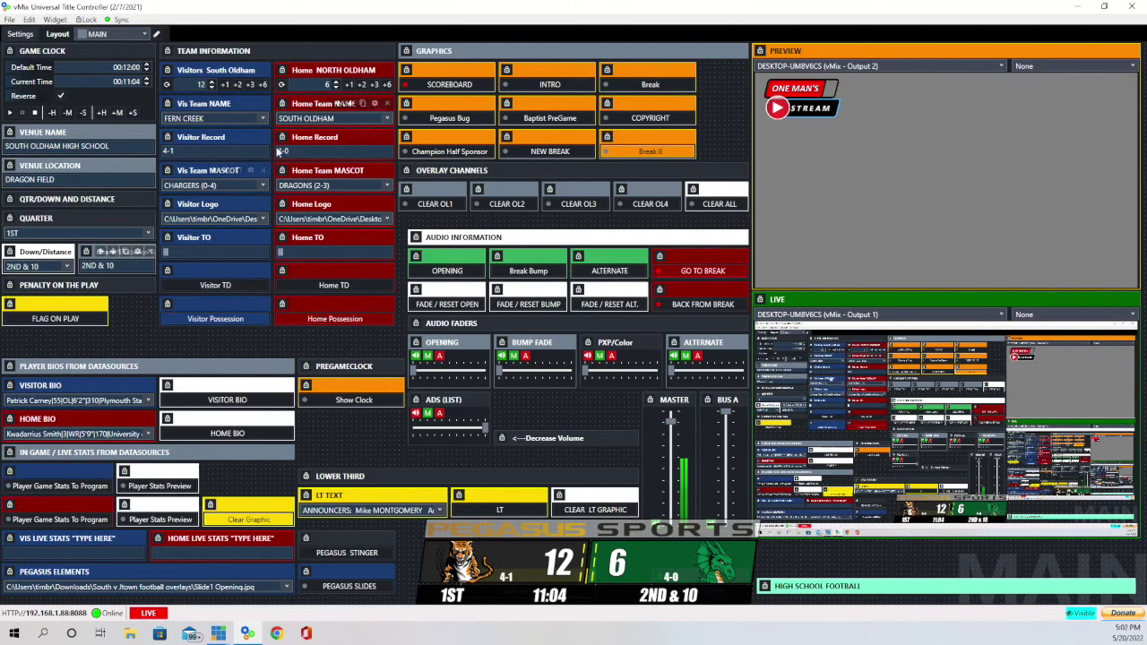
Take the scoreboard off air, and show and hide the intro graphic.
{"action": "left_click", "coordinate": [452, 85]}
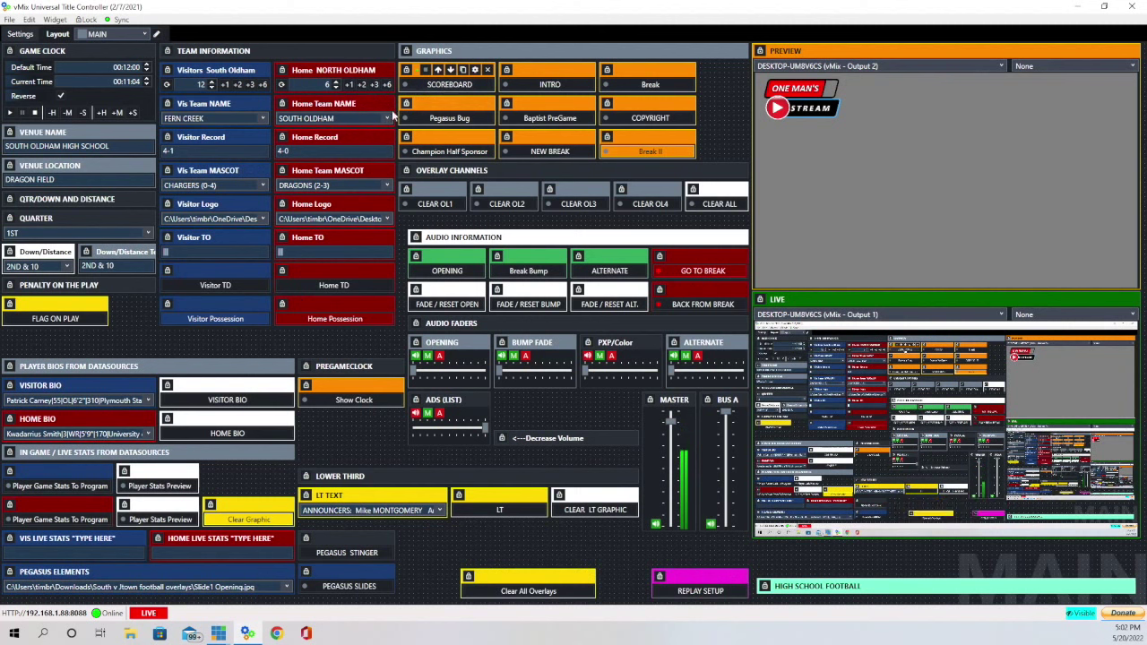
{"action": "left_click", "coordinate": [550, 86]}
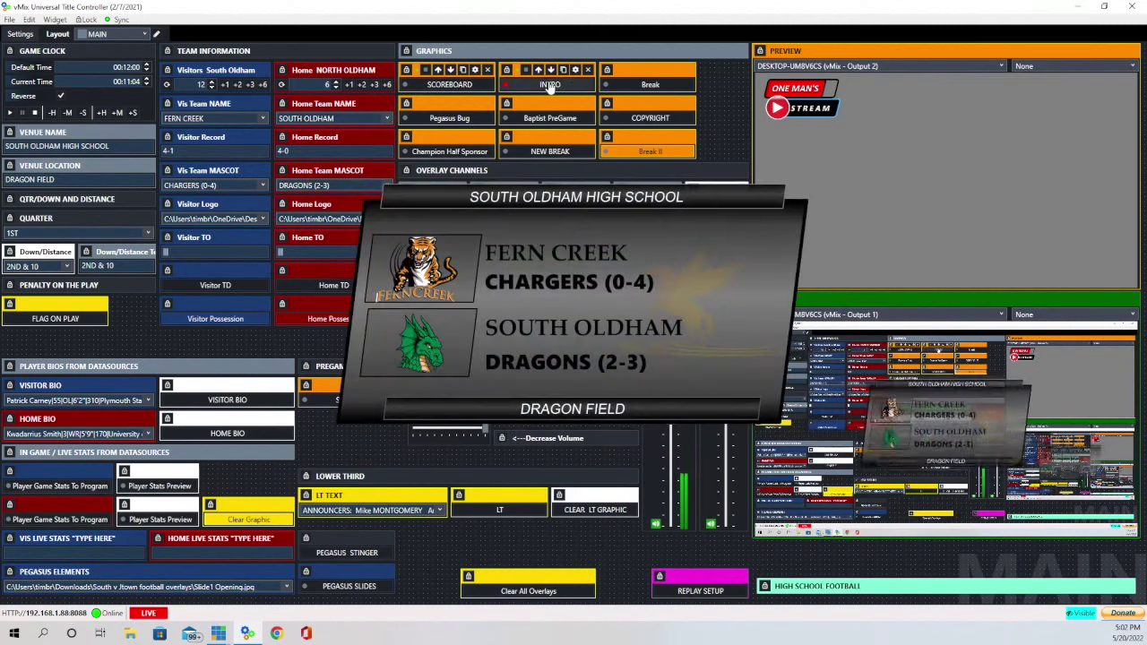
{"action": "left_click", "coordinate": [550, 85]}
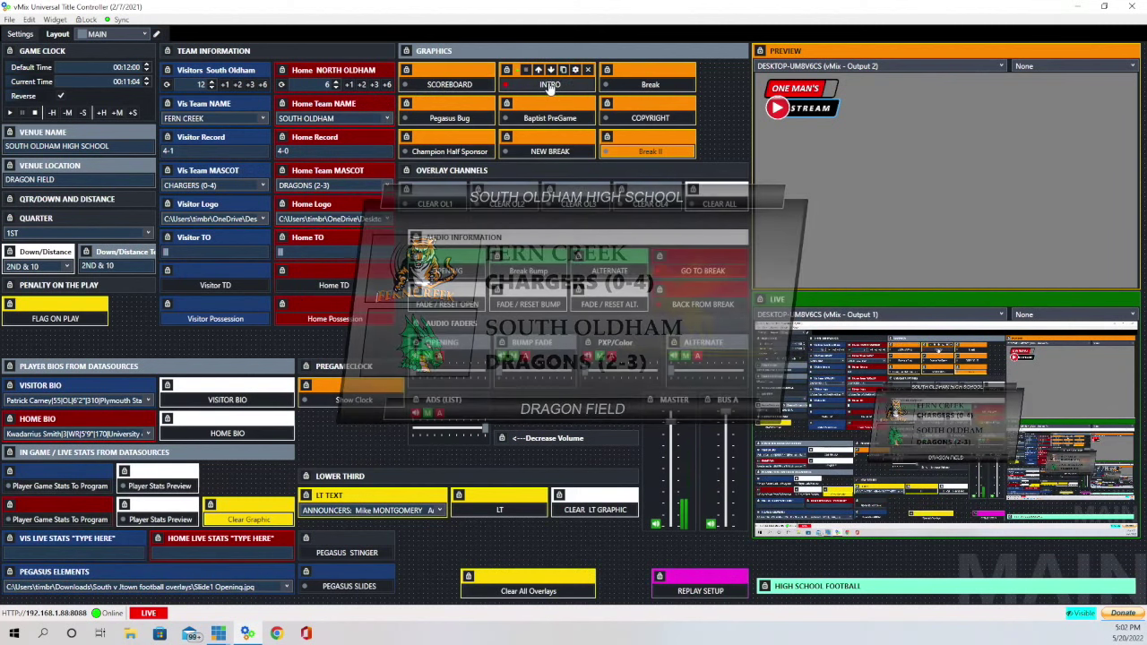
Show and hide the Break graphic, and do the same with the NEW BREAK graphic.
{"action": "left_click", "coordinate": [650, 85]}
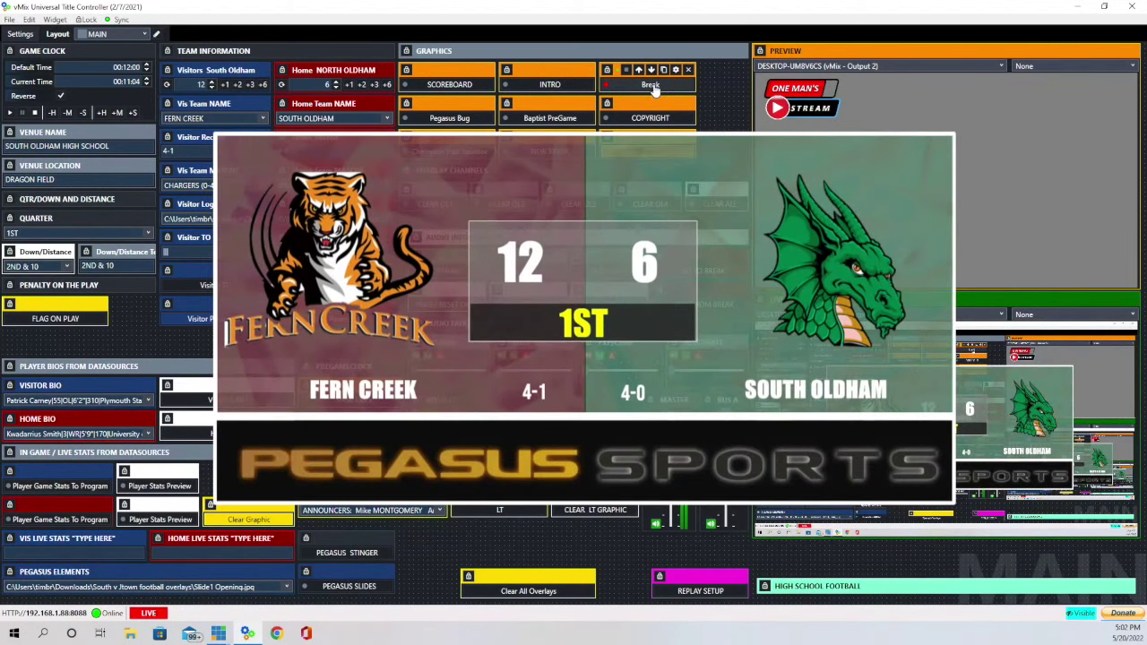
{"action": "left_click", "coordinate": [652, 85]}
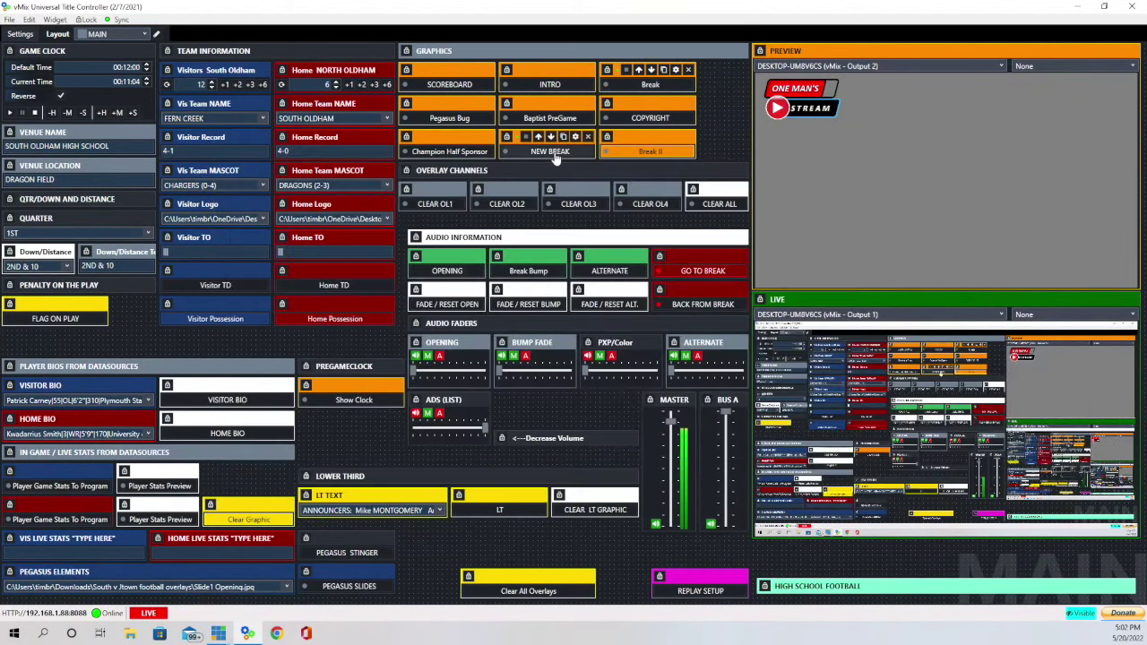
{"action": "left_click", "coordinate": [550, 151]}
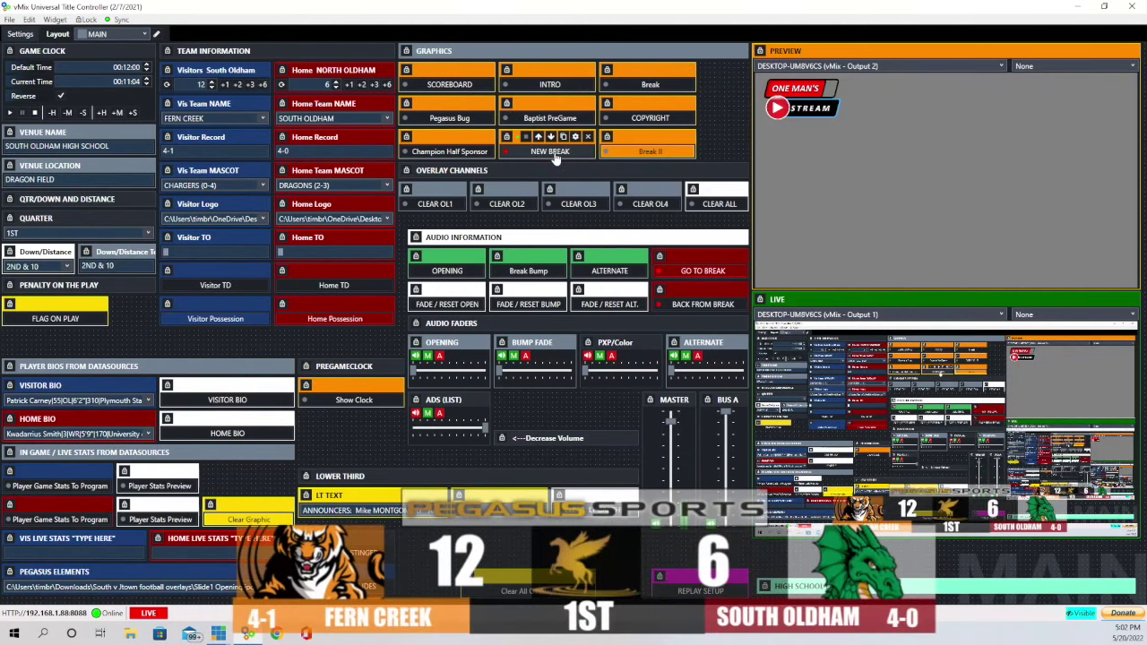
{"action": "left_click", "coordinate": [554, 152]}
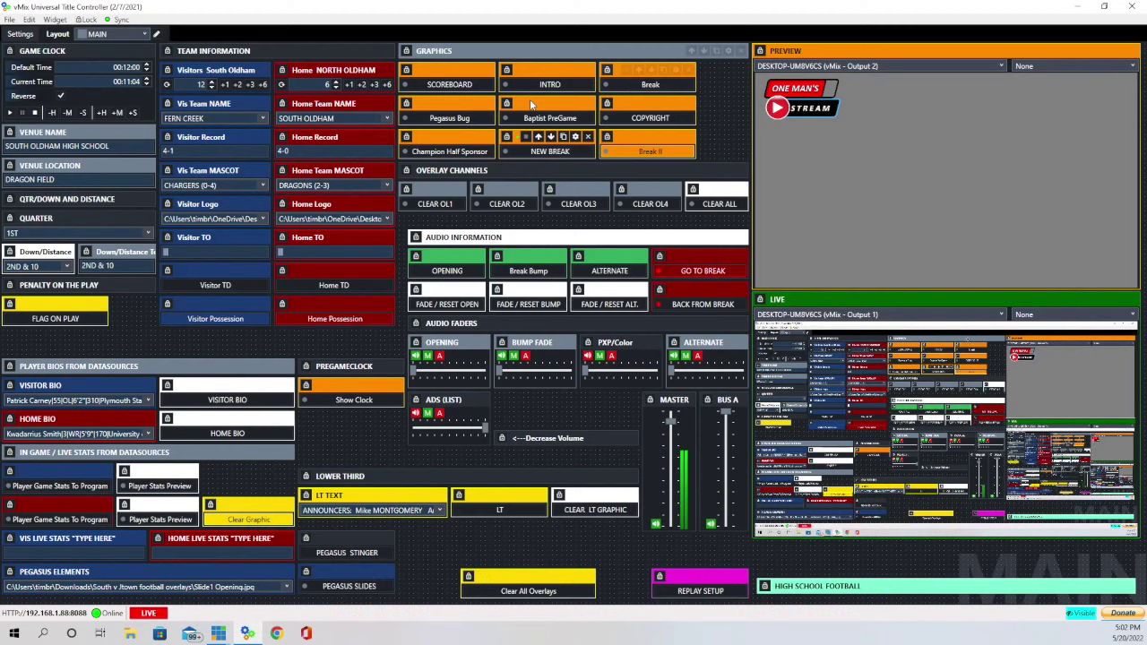
Show and hide the Pegasus Bug, display the Baptist PreGame sponsor graphic, and switch to the Champion Half Sponsor graphic.
{"action": "left_click", "coordinate": [441, 123]}
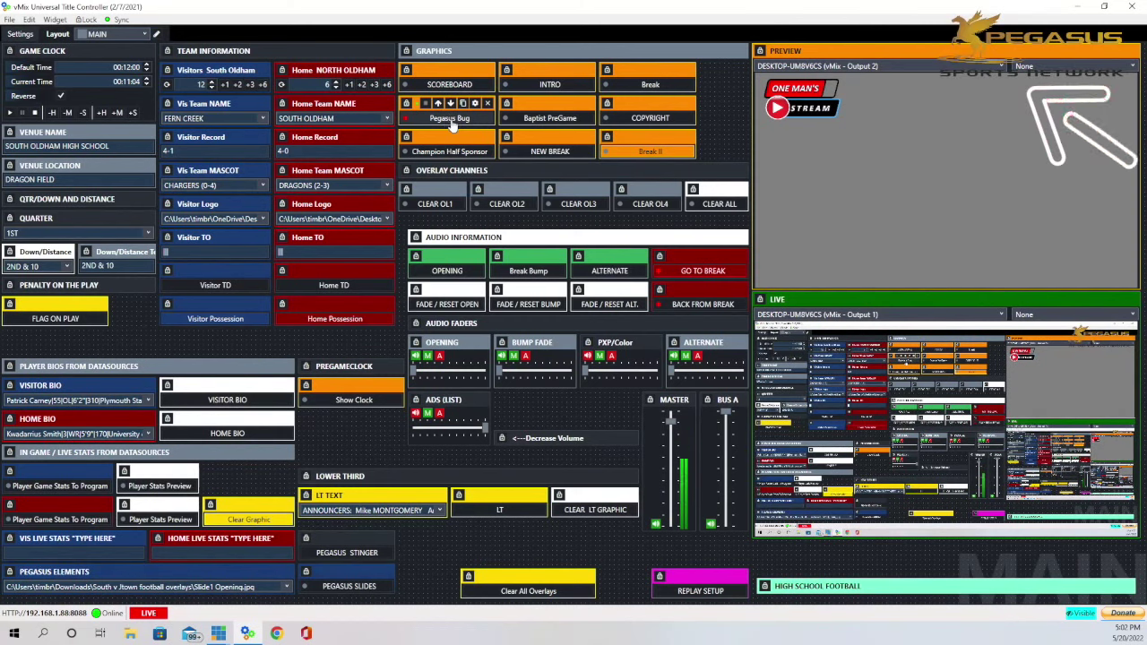
{"action": "left_click", "coordinate": [453, 125]}
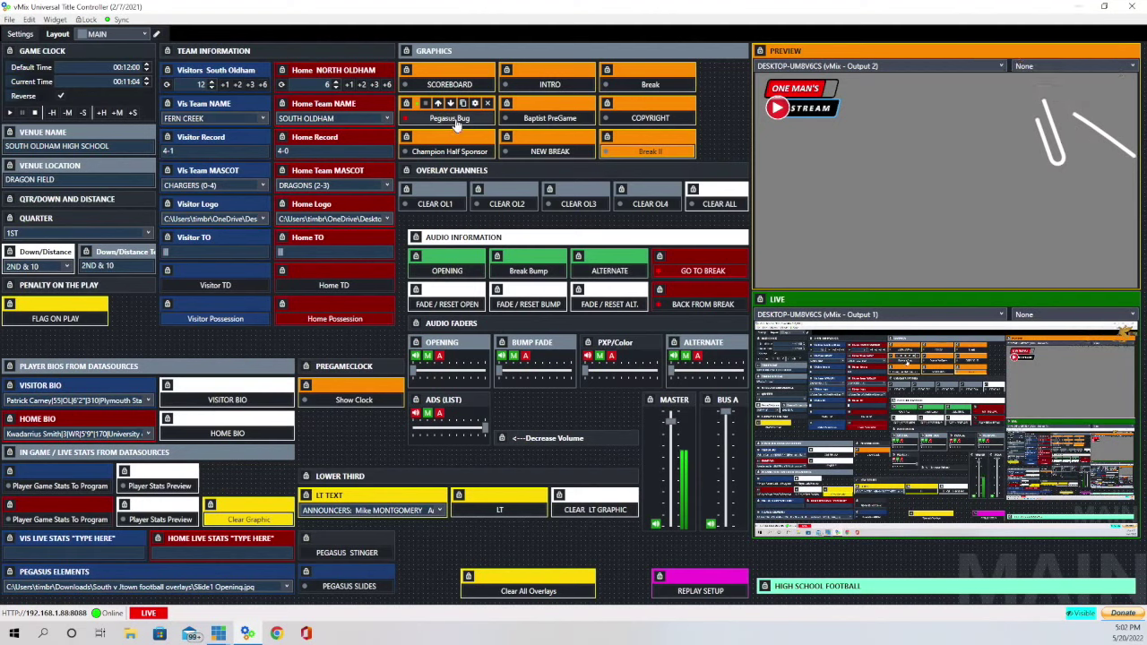
{"action": "left_click", "coordinate": [556, 123]}
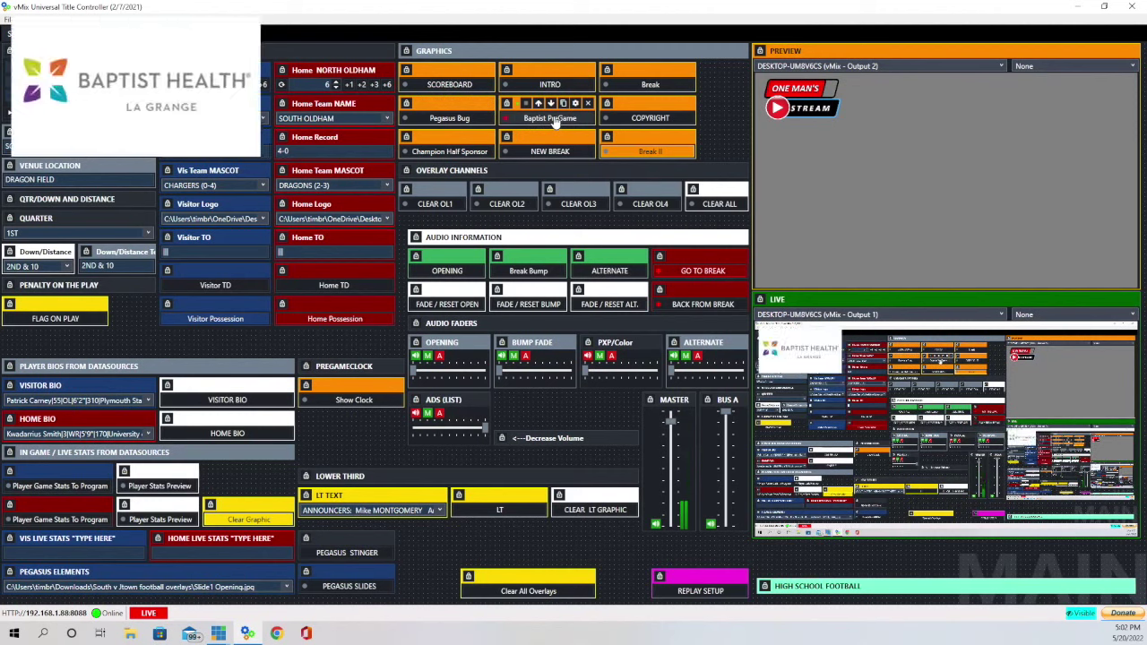
{"action": "left_click", "coordinate": [455, 155]}
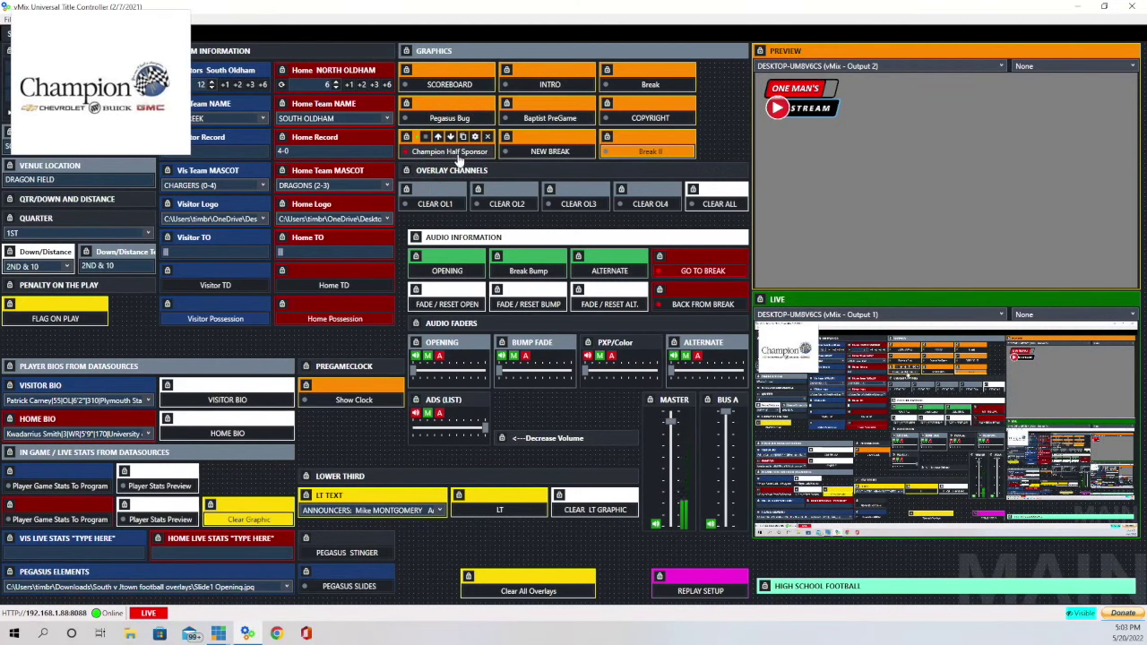
Take the Champion Half Sponsor graphic off air and trigger the Break II graphic.
{"action": "left_click", "coordinate": [642, 153]}
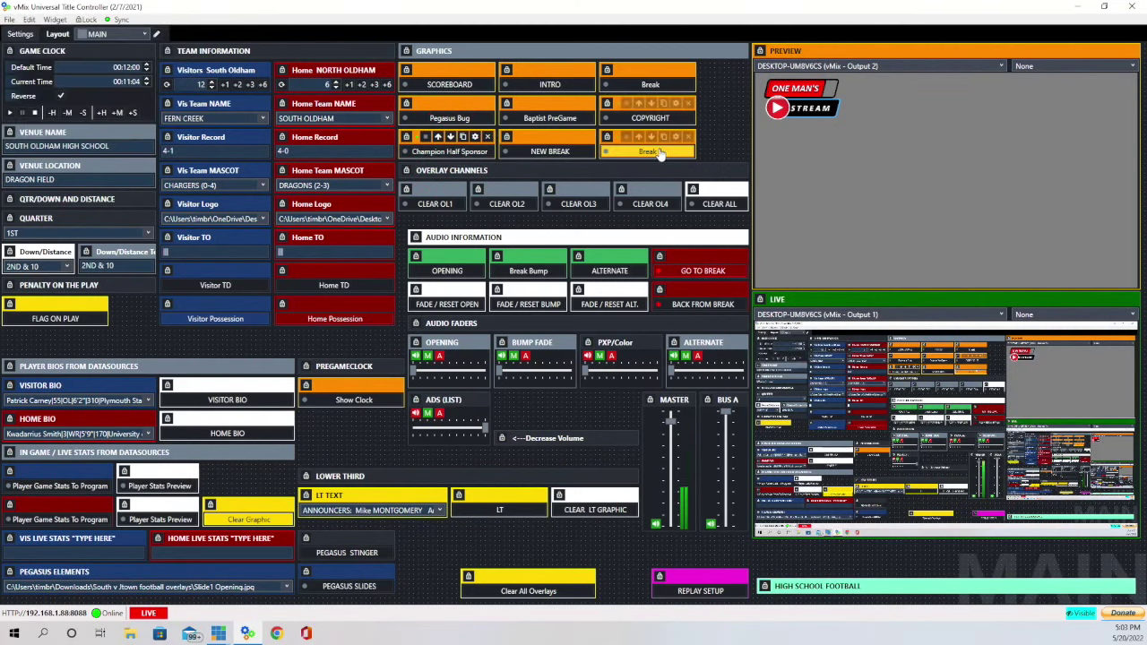
{"action": "left_click", "coordinate": [651, 152]}
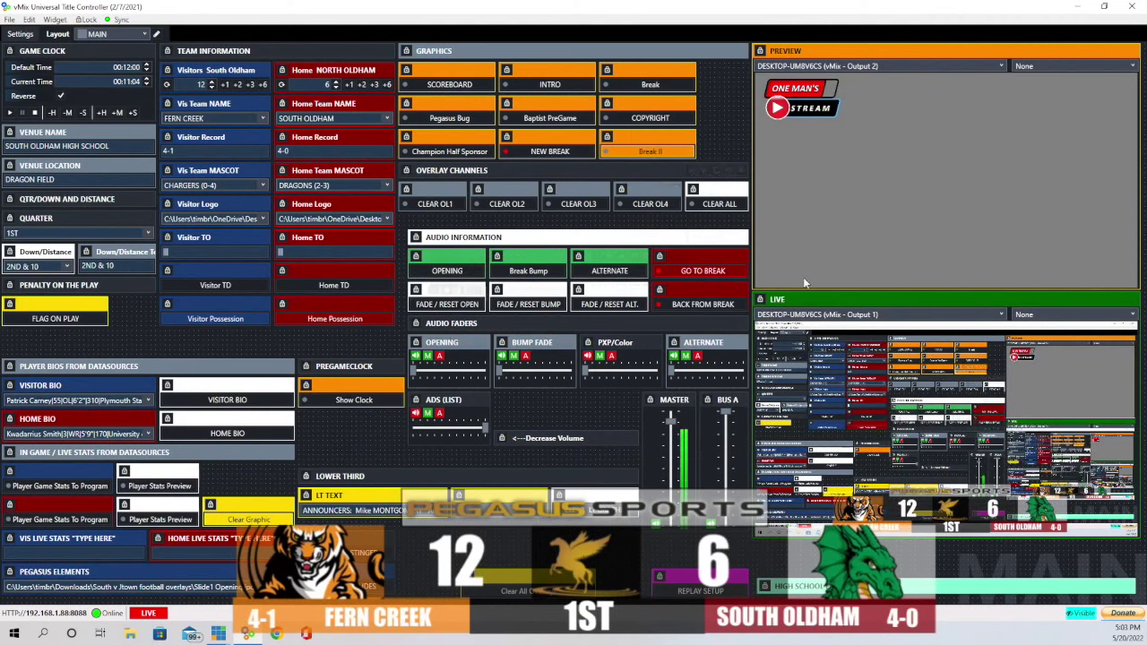
Play the OPENING audio and fade it out, and do the same with the Break Bump audio.
{"action": "left_click", "coordinate": [446, 274]}
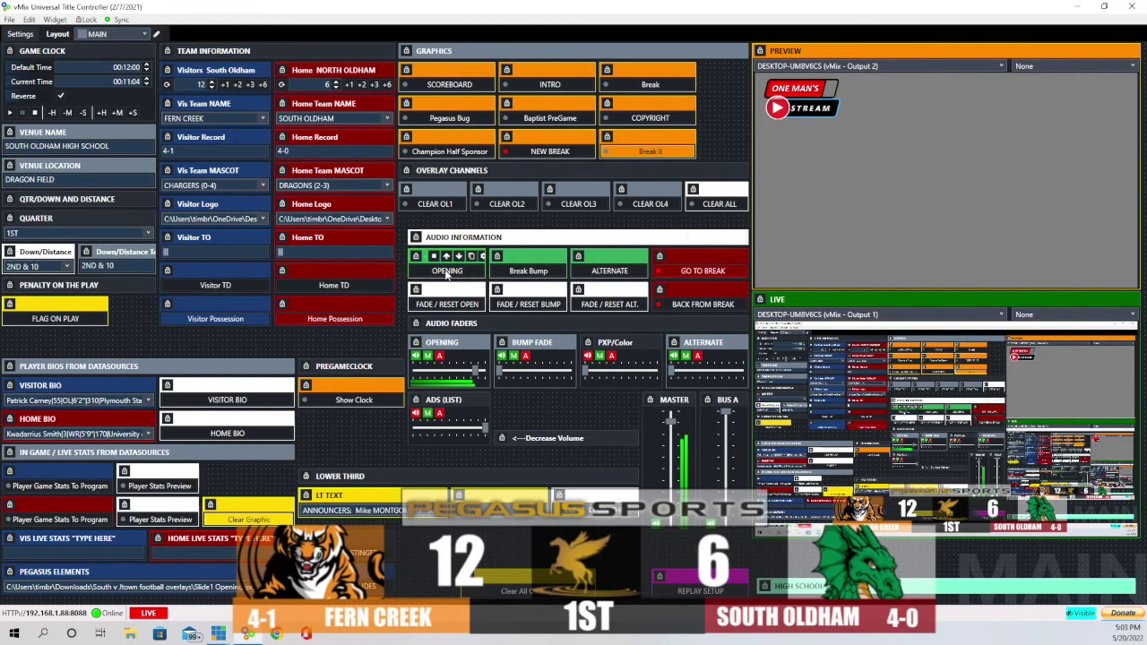
{"action": "left_click", "coordinate": [447, 303]}
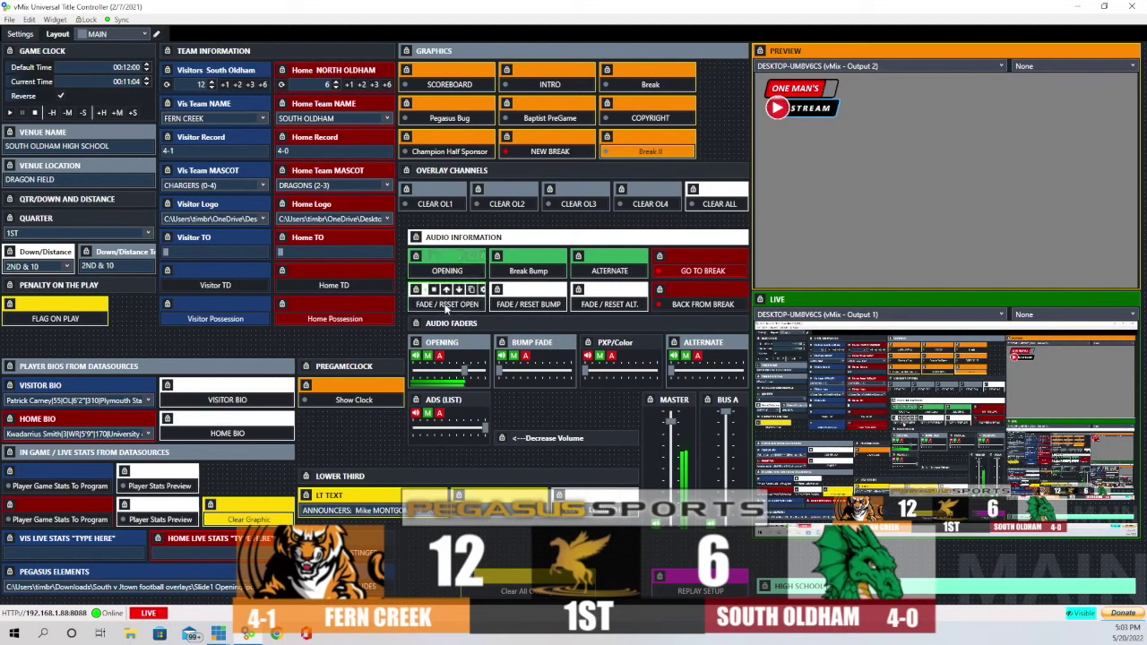
{"action": "left_click", "coordinate": [540, 273]}
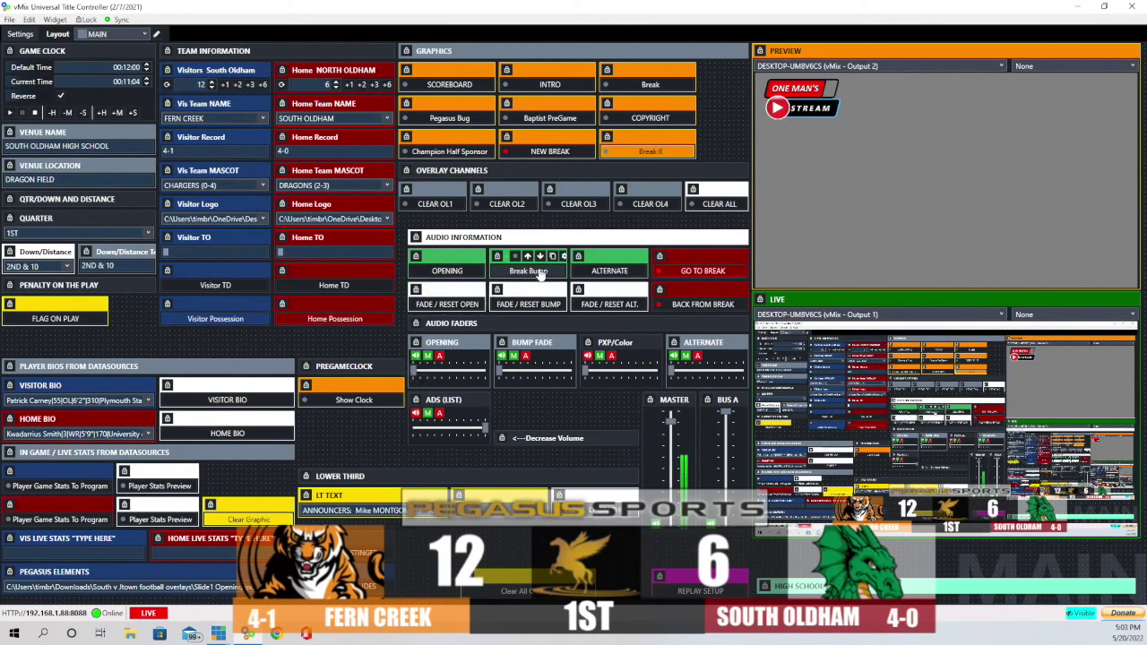
{"action": "left_click", "coordinate": [533, 274]}
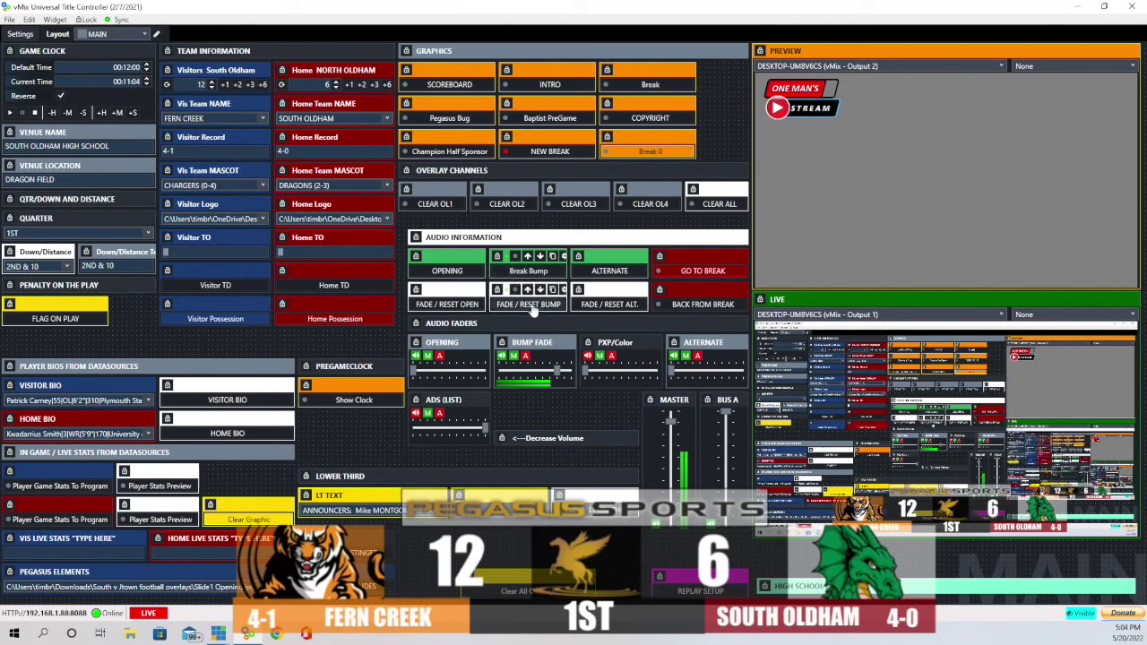
{"action": "left_click", "coordinate": [532, 309]}
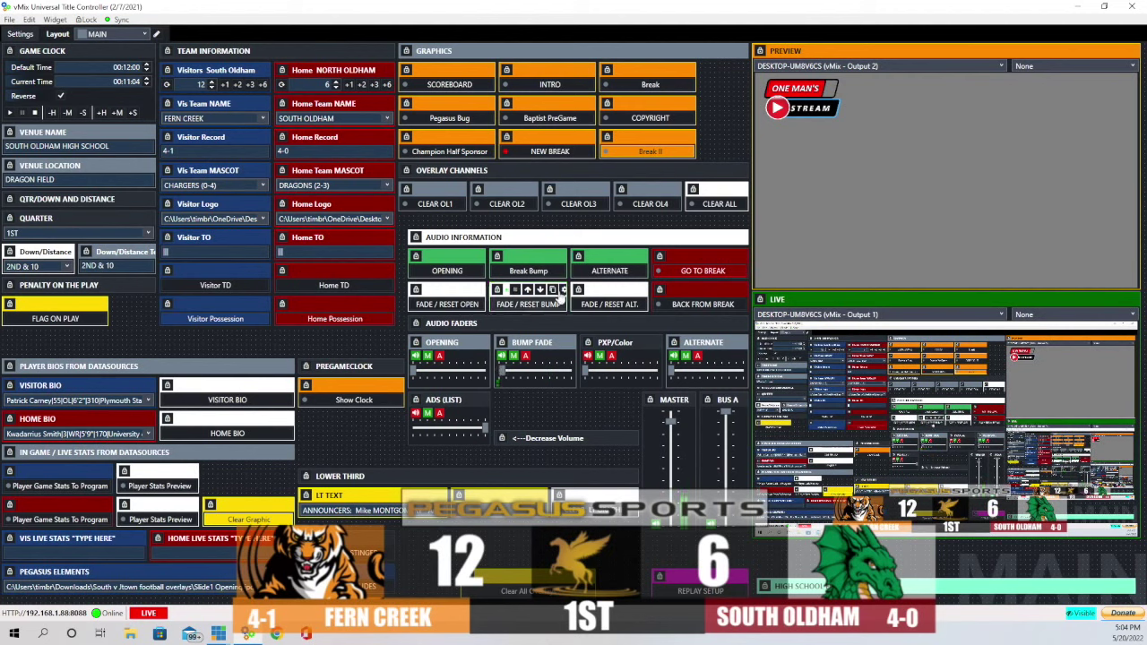
Play the ALTERNATE audio and fade it out, and reset the OPENING audio.
{"action": "left_click", "coordinate": [617, 273]}
{"action": "left_click", "coordinate": [617, 275]}
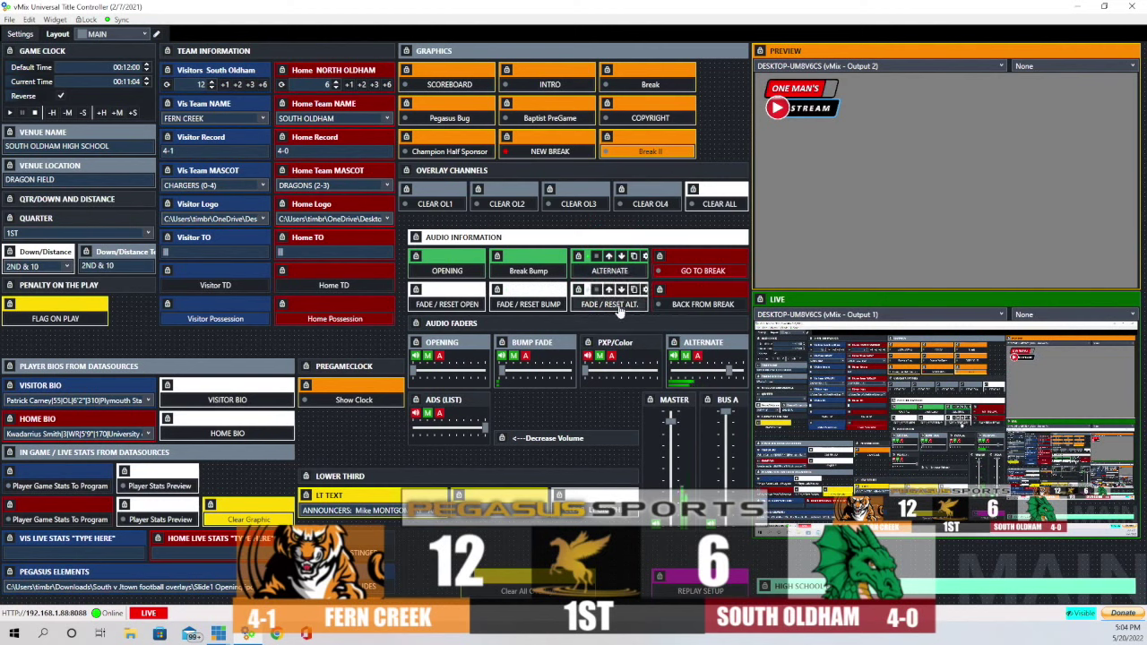
{"action": "left_click", "coordinate": [618, 306]}
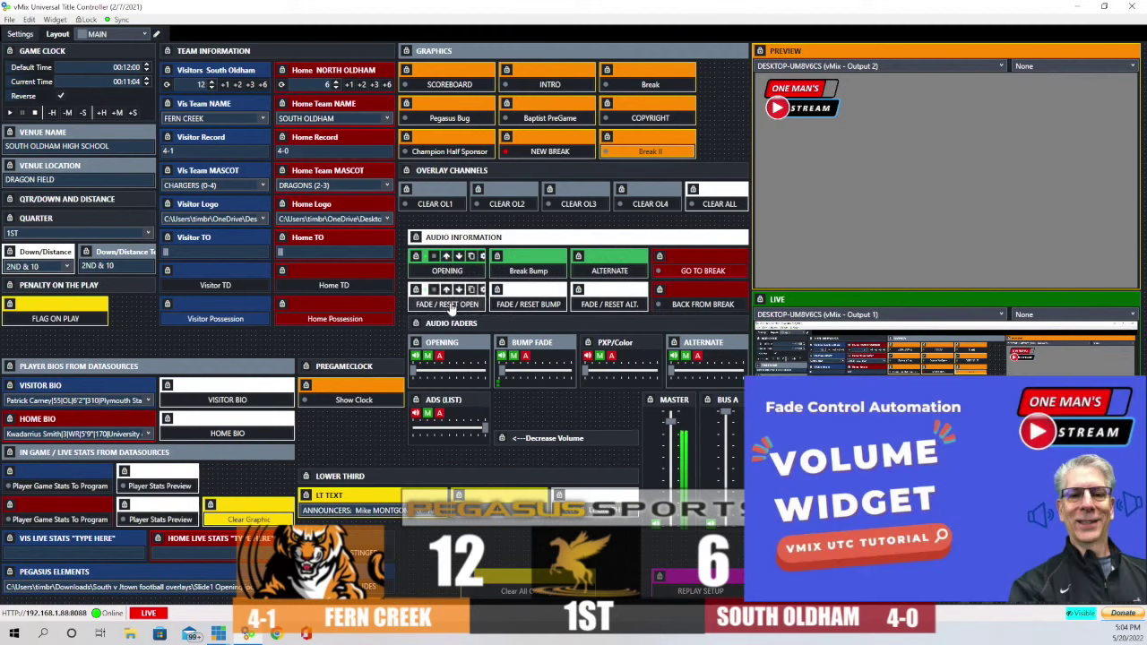
{"action": "left_click", "coordinate": [450, 305]}
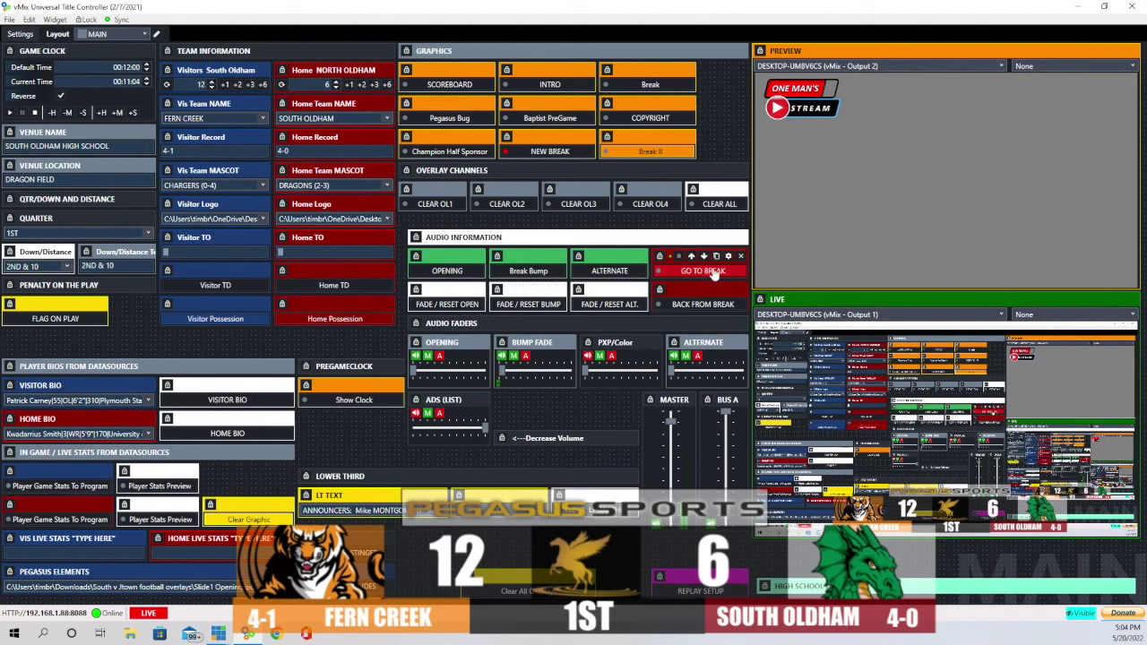
Run the GO TO BREAK automation, put the scoreboard on air, and run GO TO BREAK again.
{"action": "left_click", "coordinate": [714, 273]}
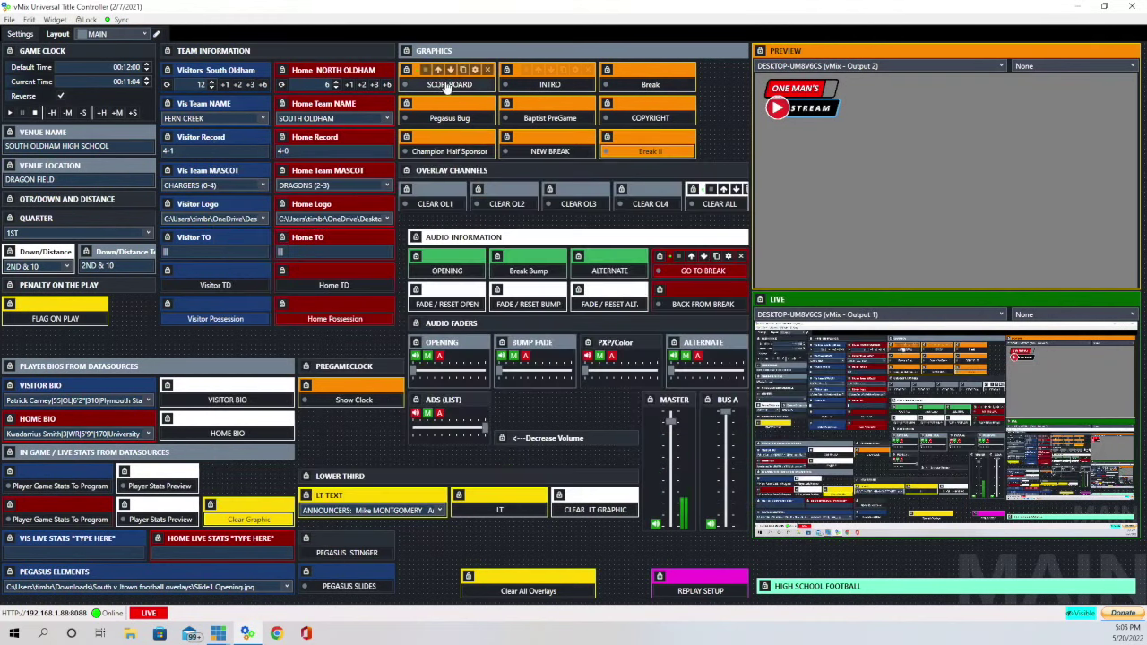
{"action": "left_click", "coordinate": [449, 87]}
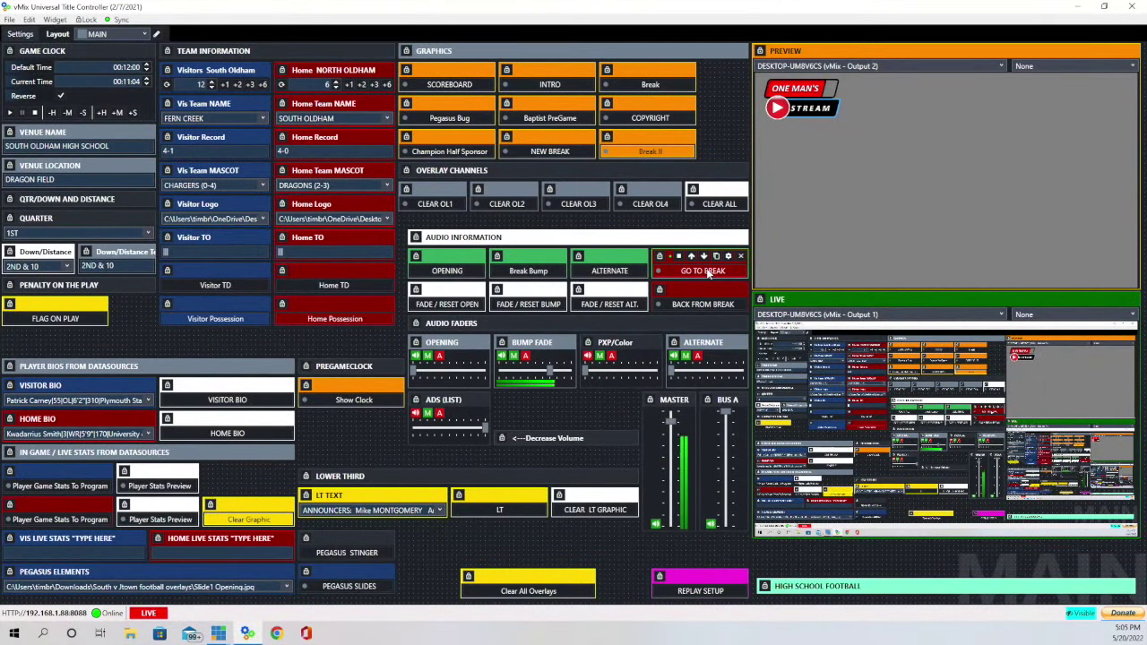
{"action": "left_click", "coordinate": [704, 270]}
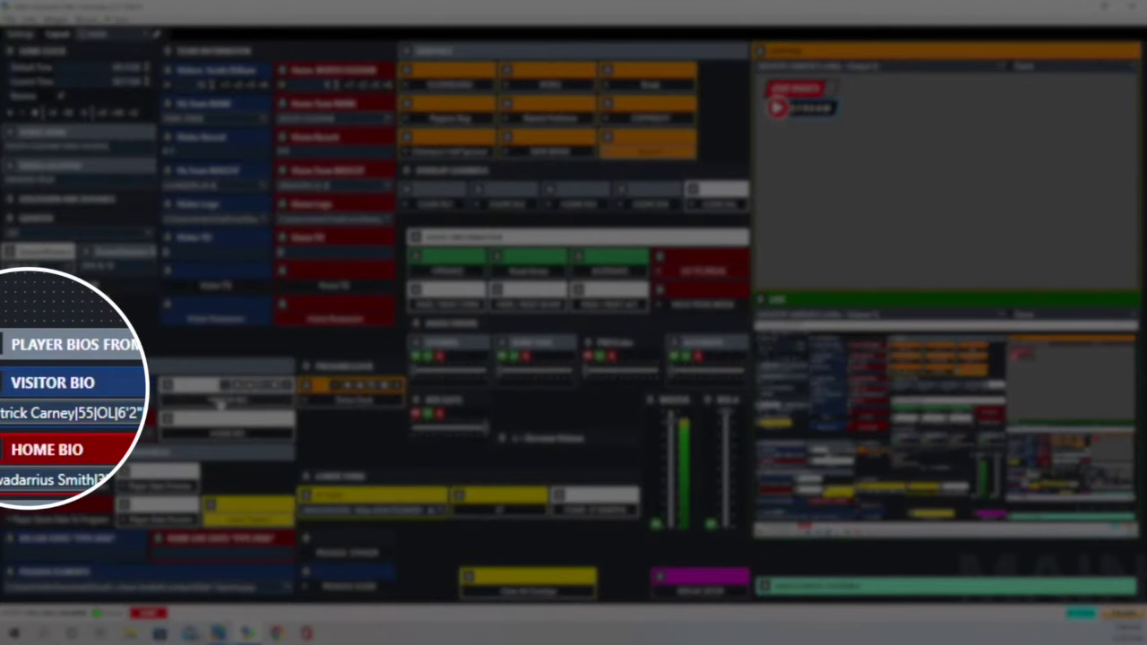
Show and hide the visitor player bio graphic, and choose the number 25 DL from Presentation College as the visitor bio.
{"action": "left_click", "coordinate": [231, 405]}
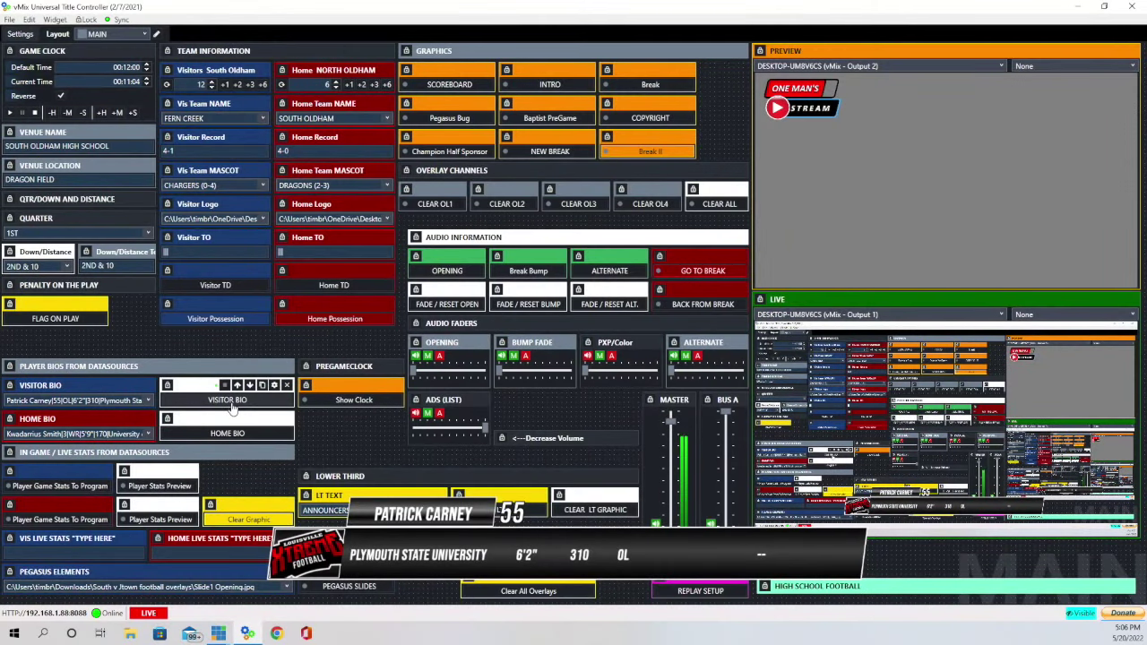
{"action": "left_click", "coordinate": [224, 404]}
{"action": "left_click", "coordinate": [147, 401]}
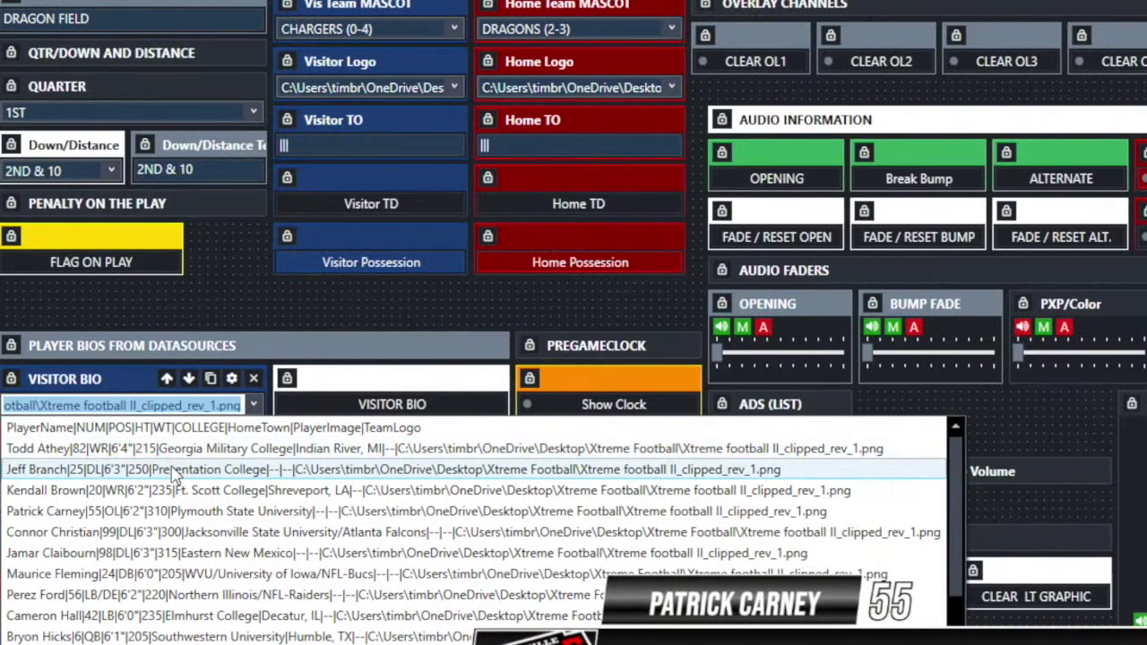
{"action": "left_click", "coordinate": [175, 470]}
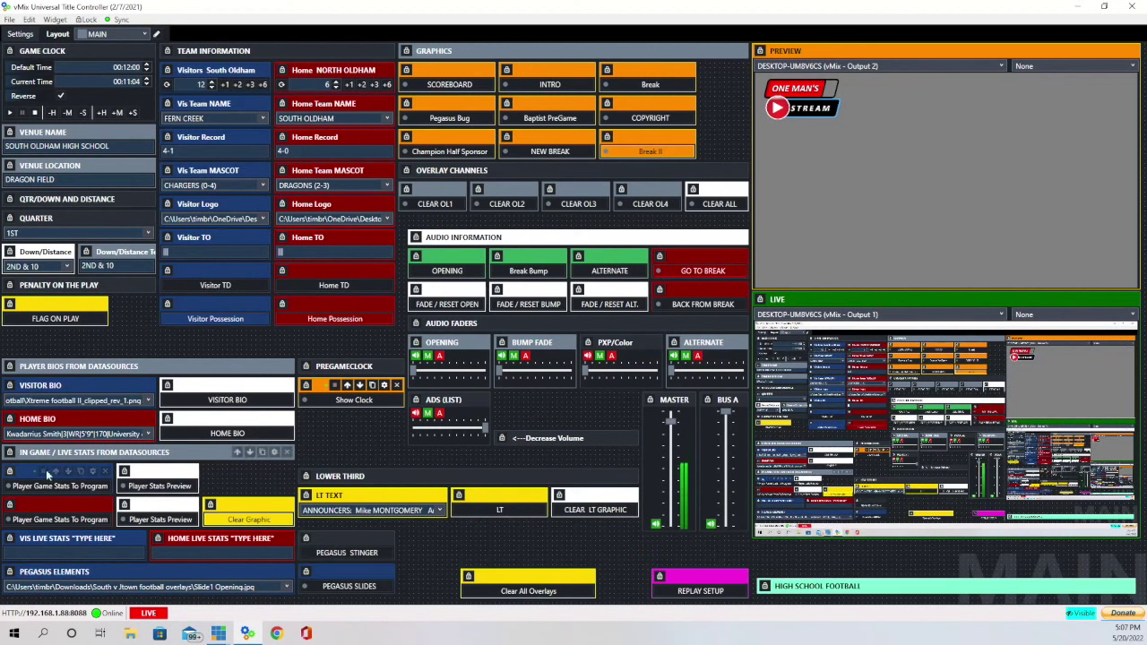
Send the visitor player stats graphic to preview and program, and set the visitor live stats to "5 FOR 6 2TD".
{"action": "left_click", "coordinate": [159, 487]}
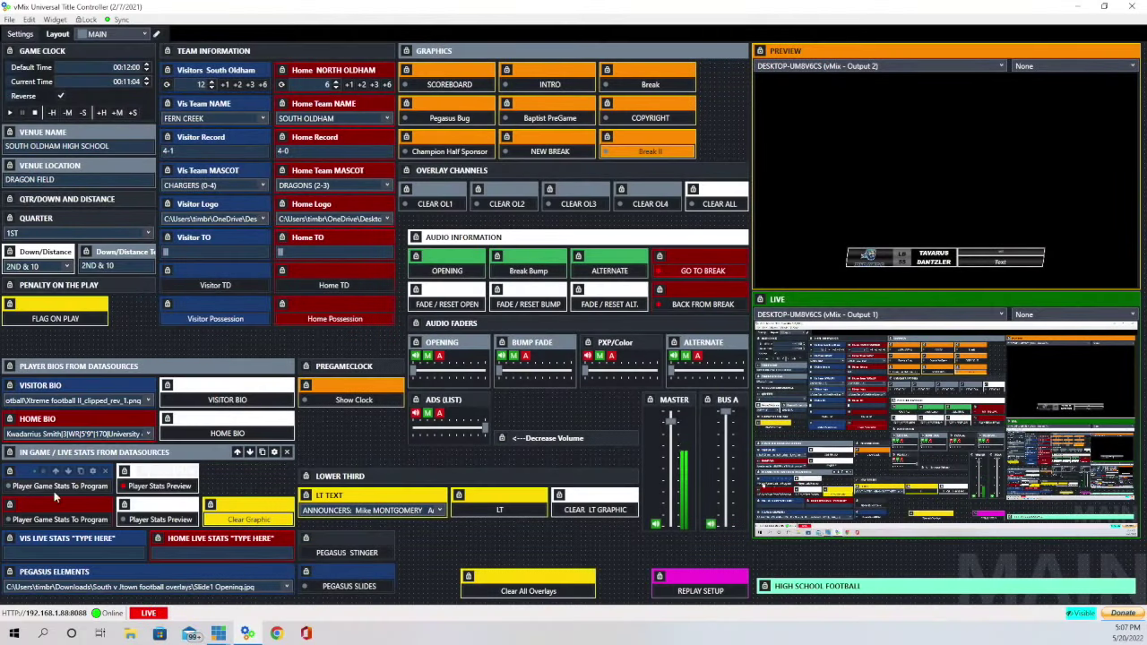
{"action": "left_click", "coordinate": [41, 488]}
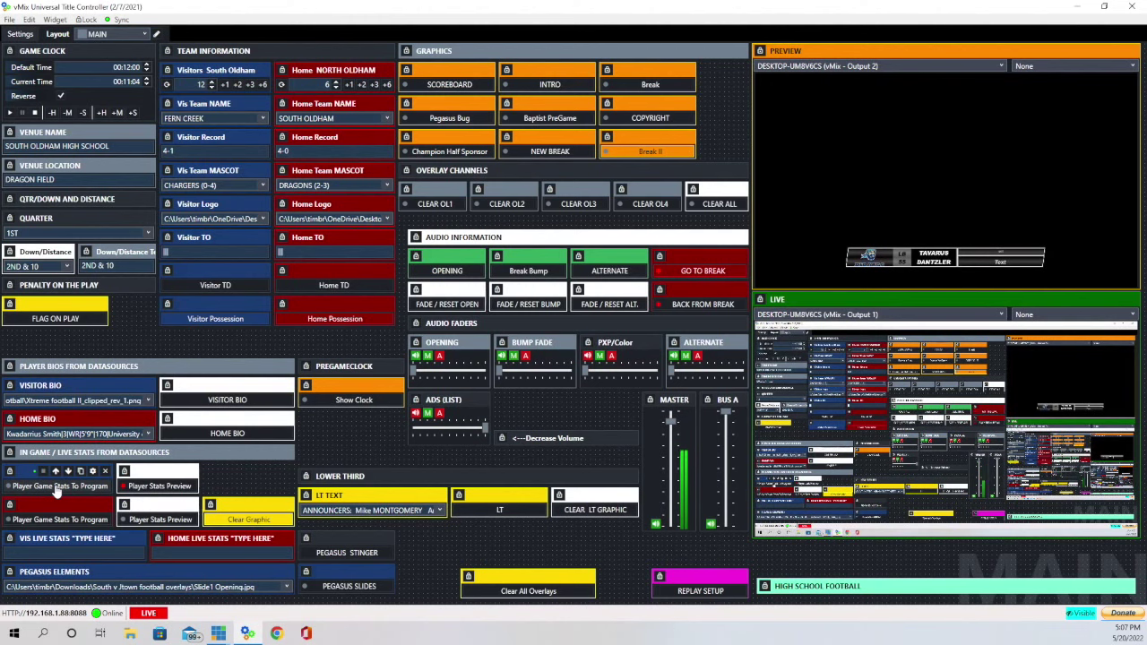
{"action": "left_click", "coordinate": [48, 553]}
{"action": "type", "text": "5 FOR 6 2TD"}
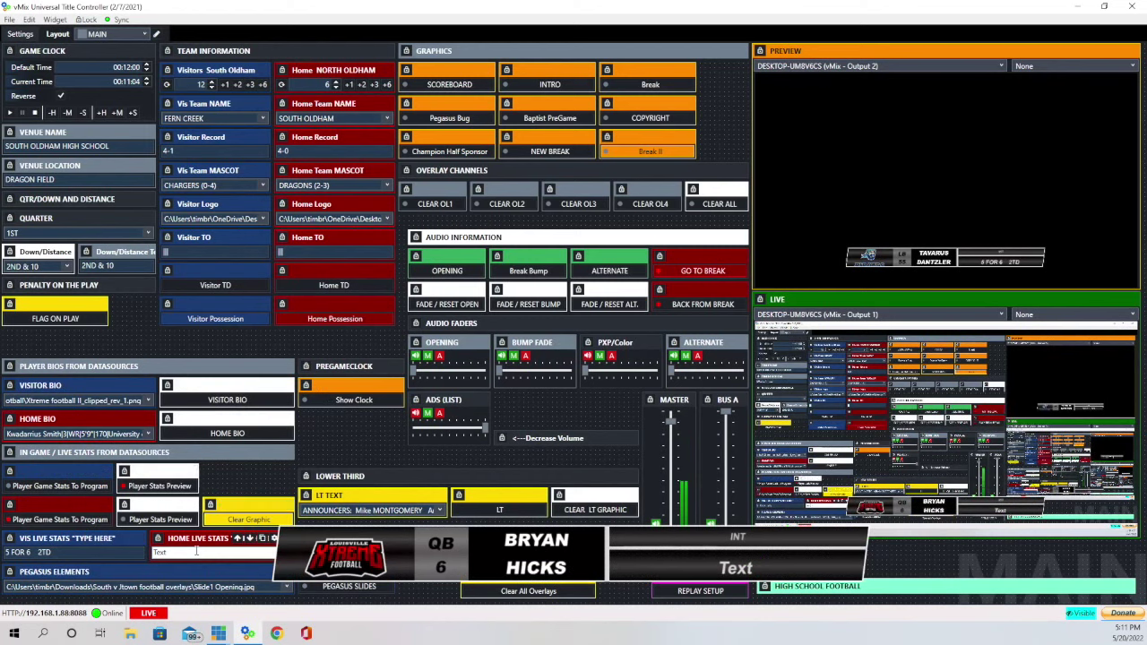
Set the home live stats text to "5 for 6 3TDS".
{"action": "double_click", "coordinate": [197, 551]}
{"action": "type", "text": "5 for"}
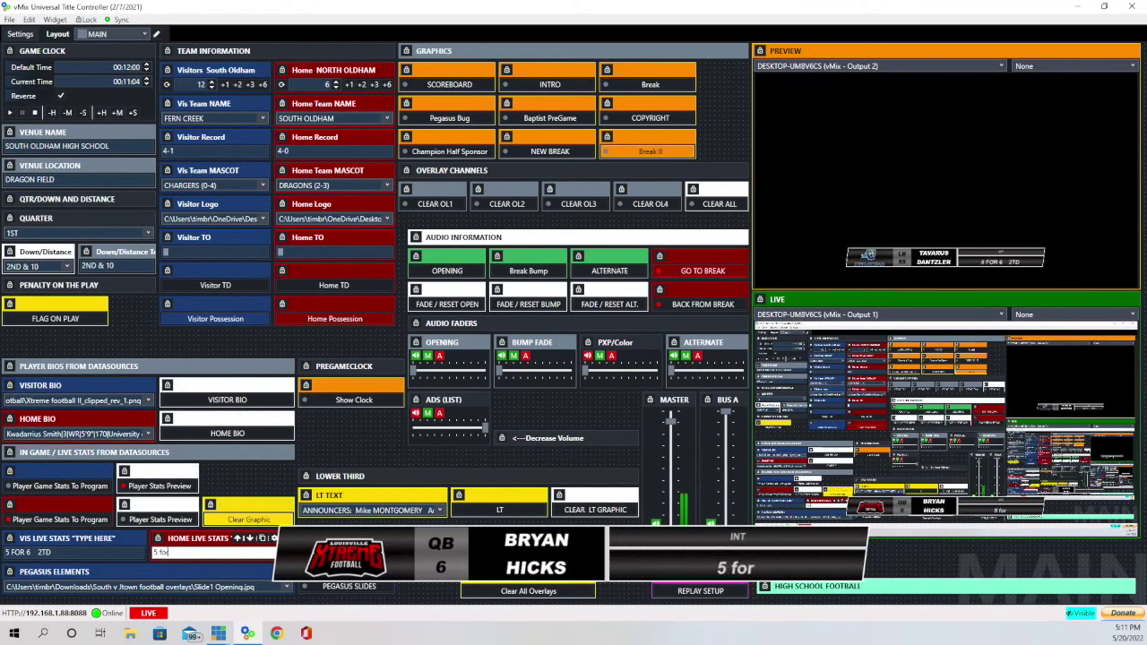
{"action": "type", "text": " 6 3TDS"}
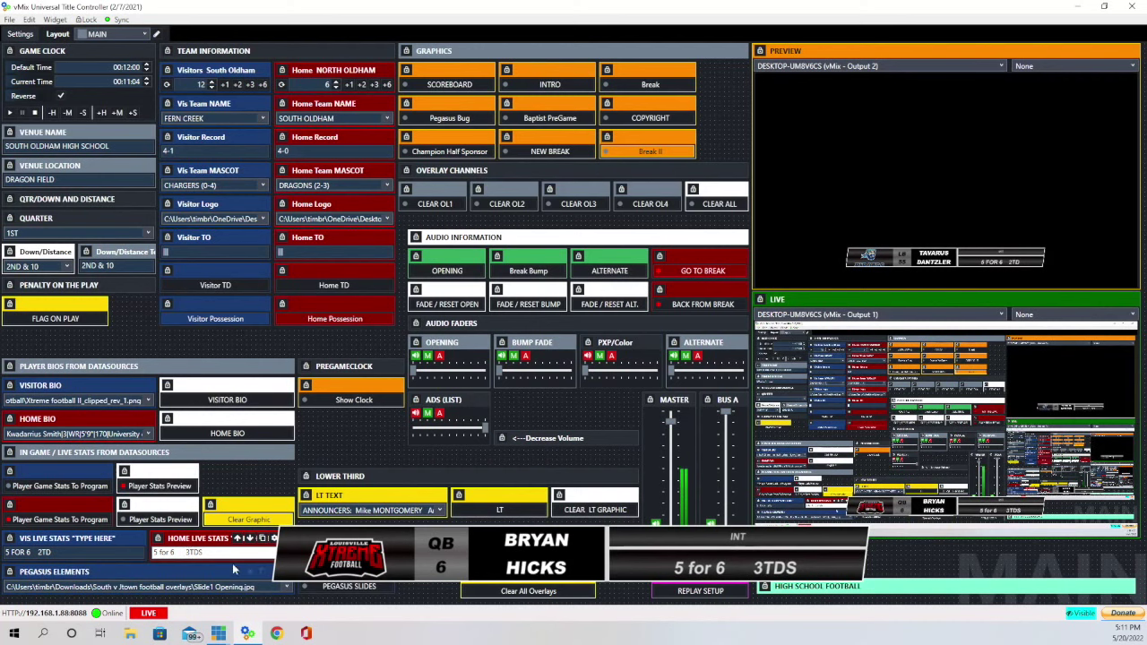
Replace the home live stats text with "10 rushes for 120 yrds 2 TD".
{"action": "key", "text": "ctrl+a"}
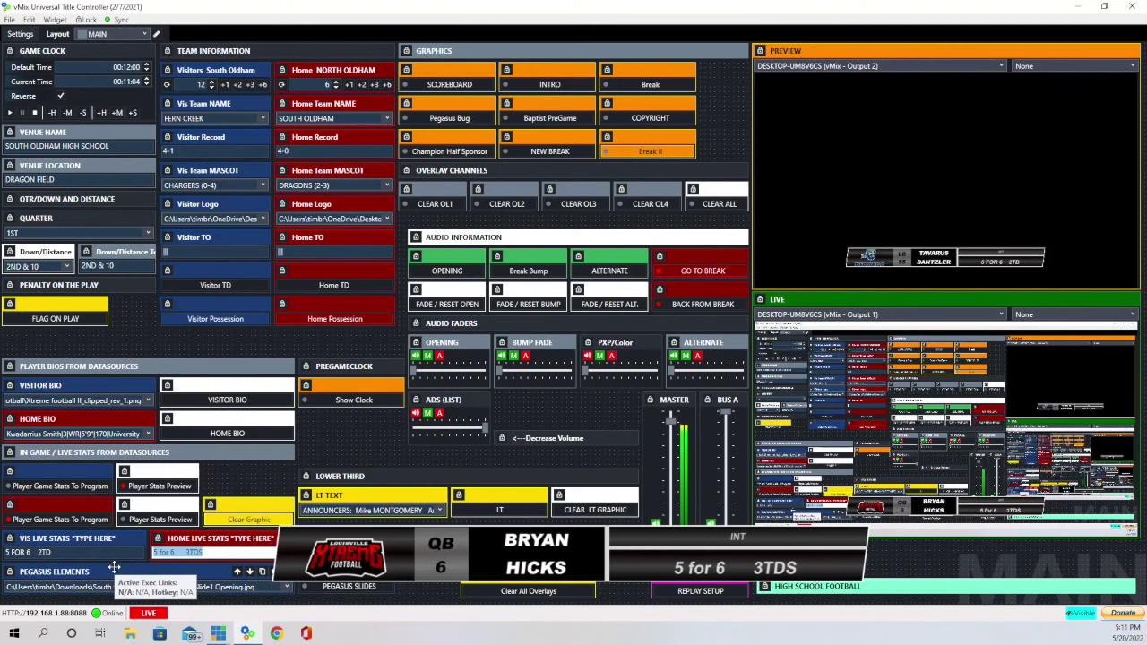
{"action": "type", "text": "10 rushes for"}
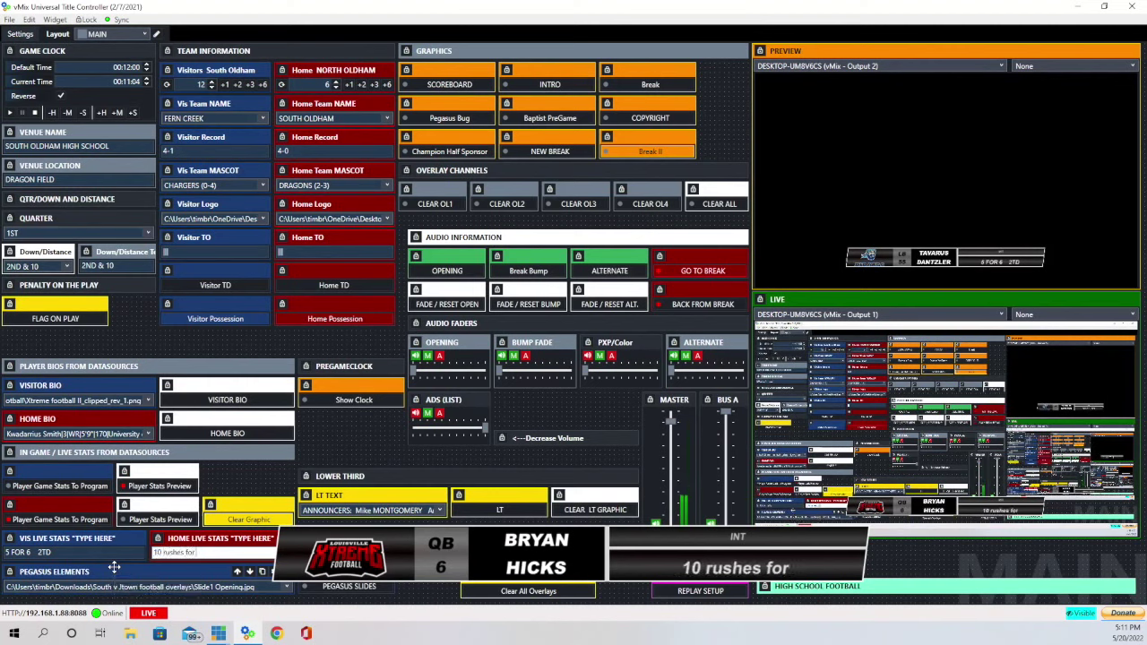
{"action": "type", "text": " 120 yrds  2 TD"}
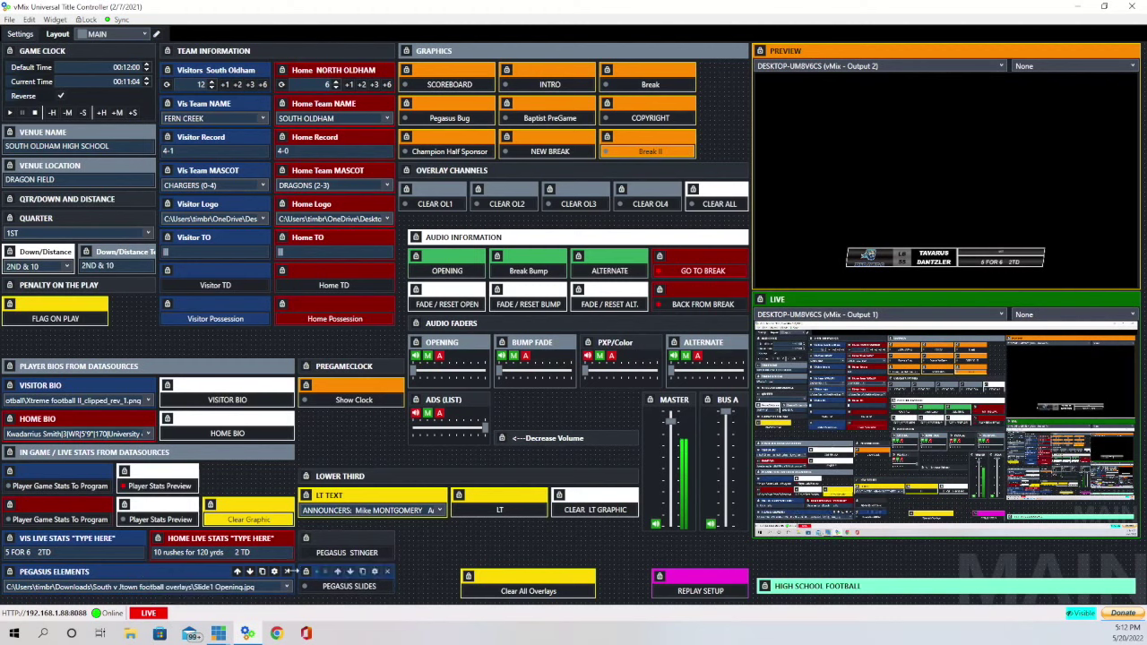
Trigger the Pegasus slides graphic and switch its slide to Slide3 coach.jpg.
{"action": "left_click", "coordinate": [349, 588]}
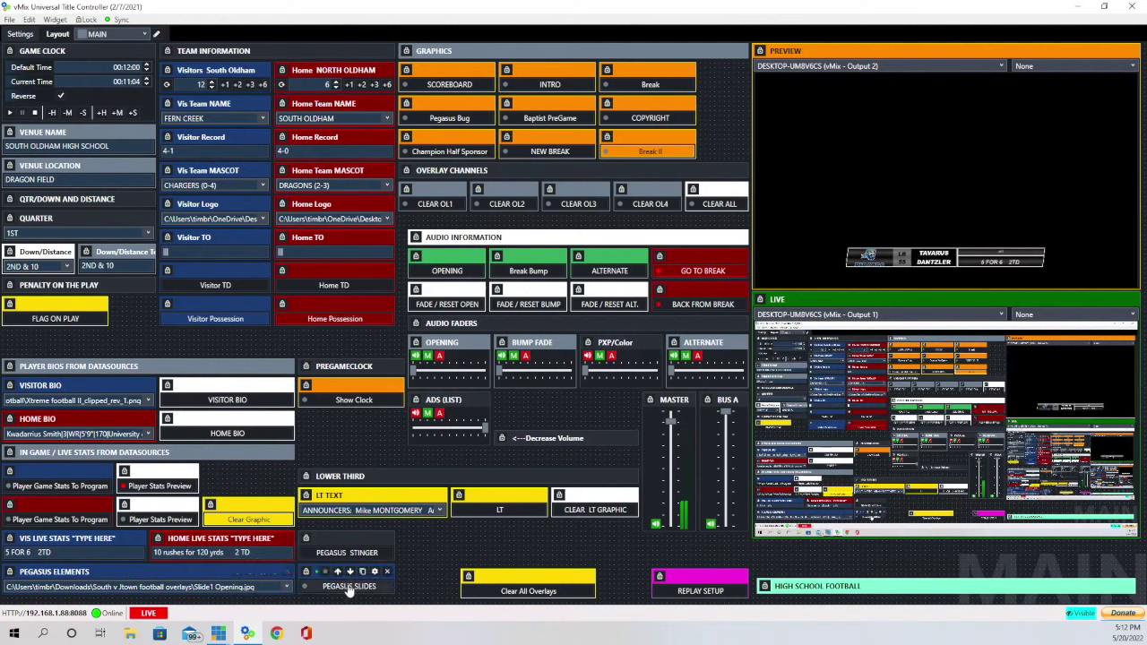
{"action": "left_click", "coordinate": [350, 589]}
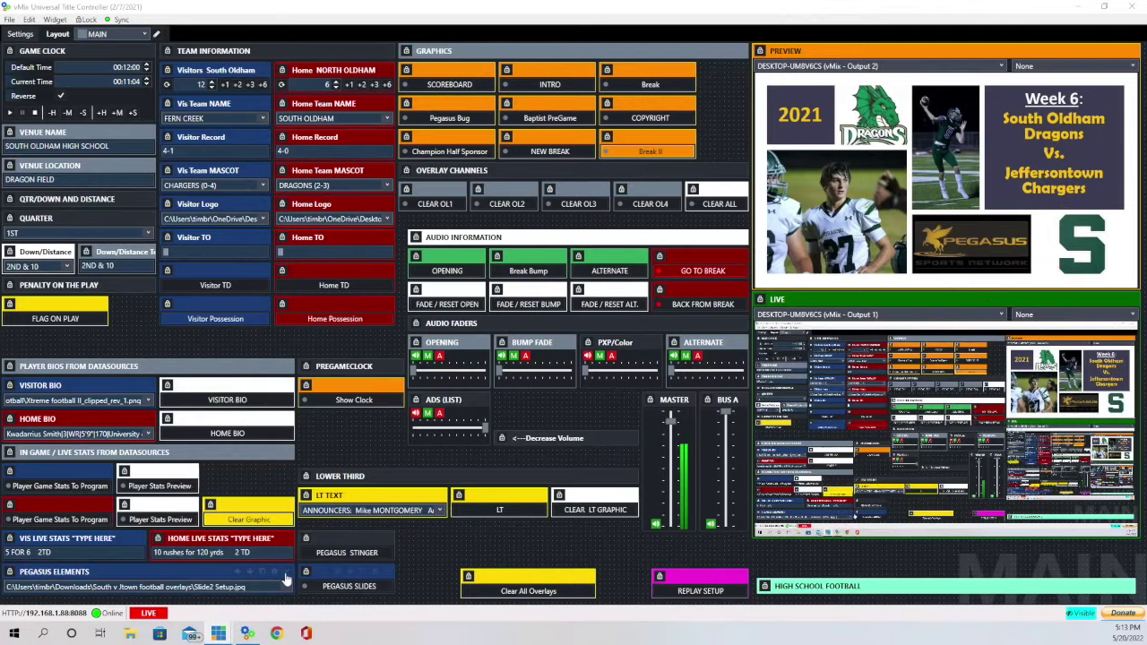
{"action": "left_click", "coordinate": [287, 587]}
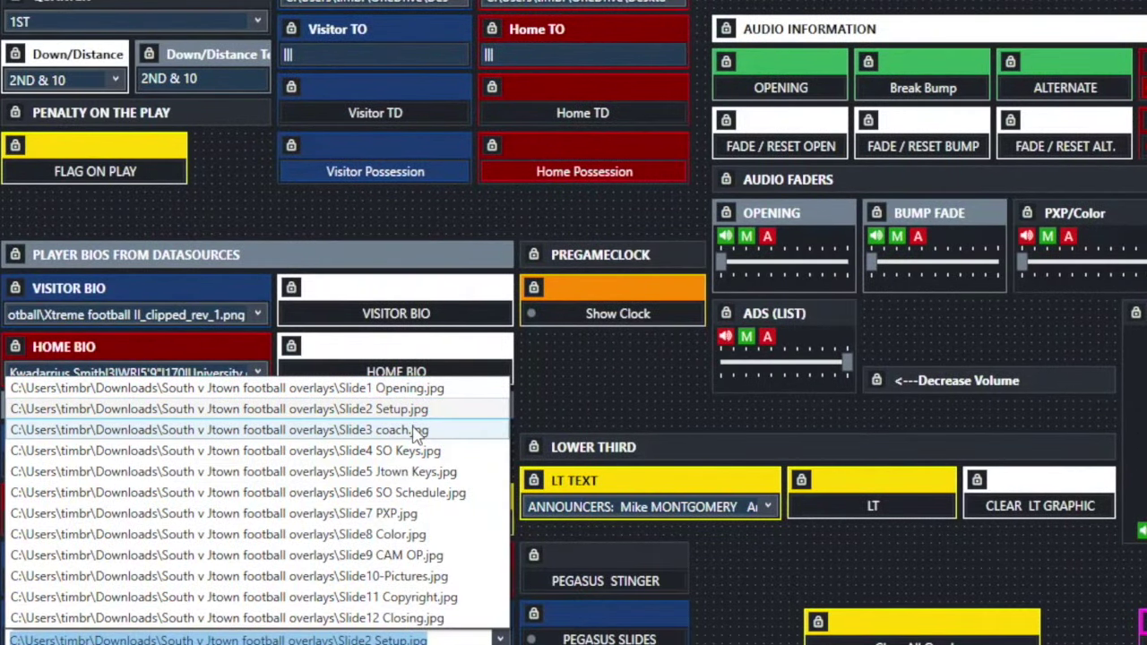
{"action": "left_click", "coordinate": [414, 431]}
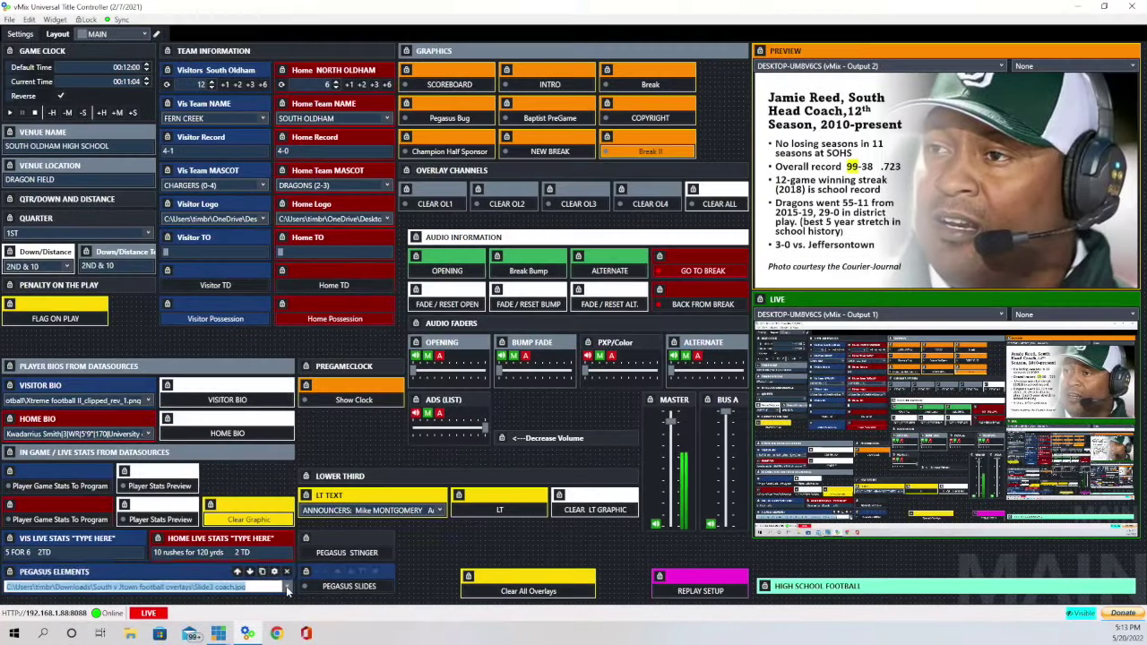
Switch the Pegasus slide to Slide4 SO Keys.jpg, followed by Slide5 Jtown Keys.jpg.
{"action": "left_click", "coordinate": [286, 586]}
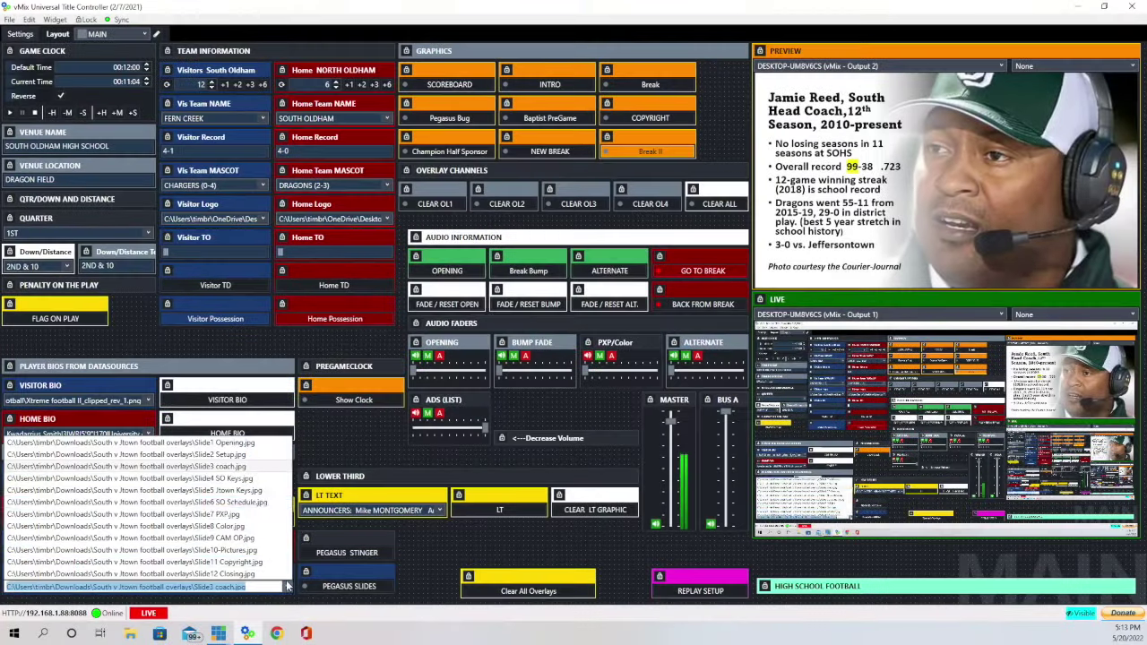
{"action": "left_click", "coordinate": [229, 479]}
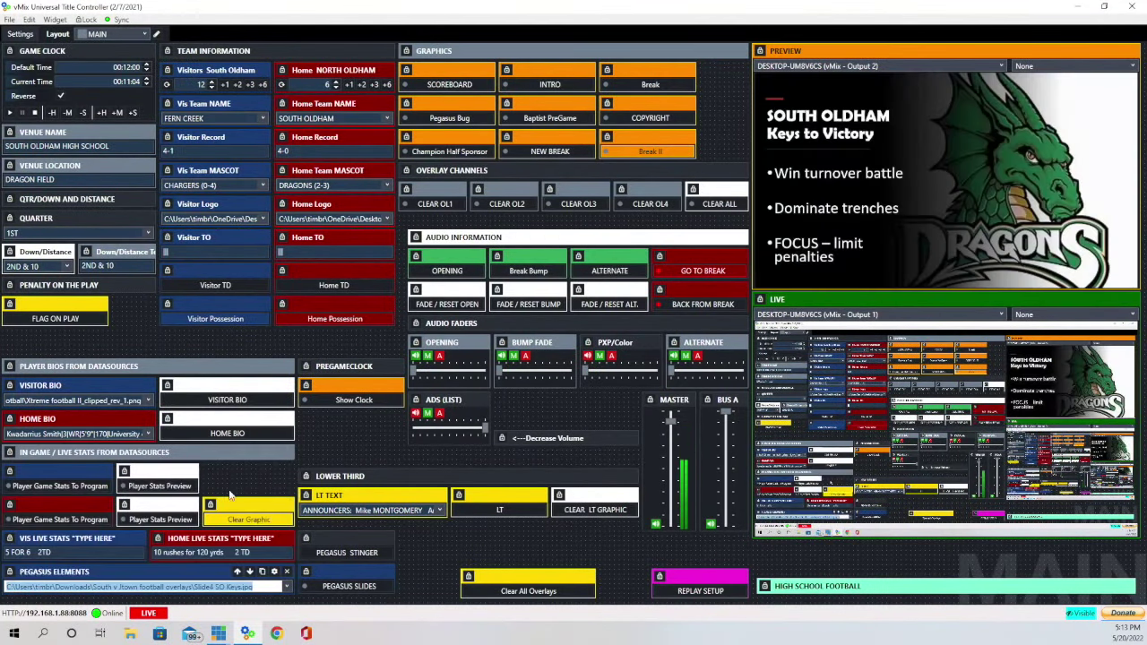
{"action": "left_click", "coordinate": [286, 586]}
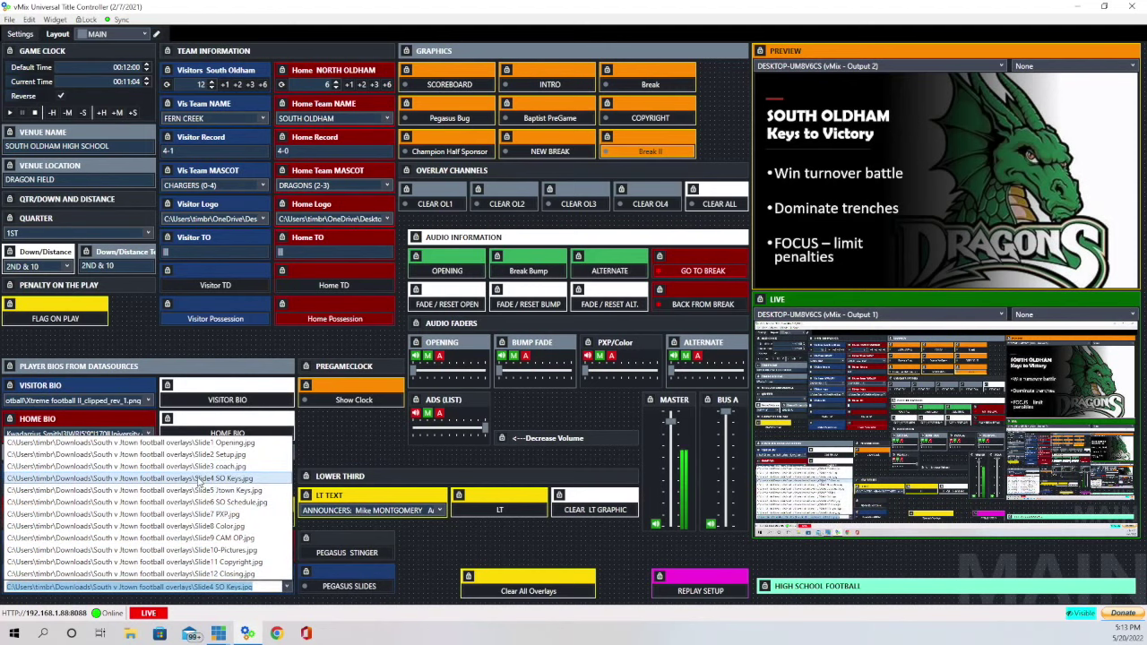
{"action": "left_click", "coordinate": [206, 491]}
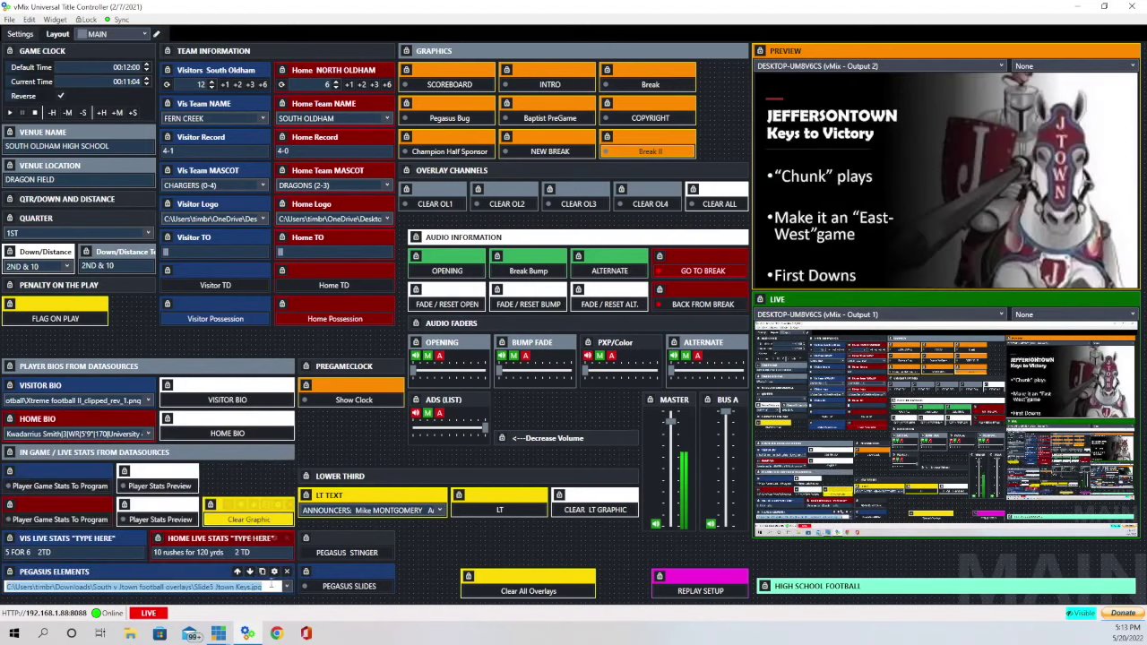
Change the Pegasus slide to Slide6 SO Schedule.jpg and reselect that same slide.
{"action": "left_click", "coordinate": [287, 587]}
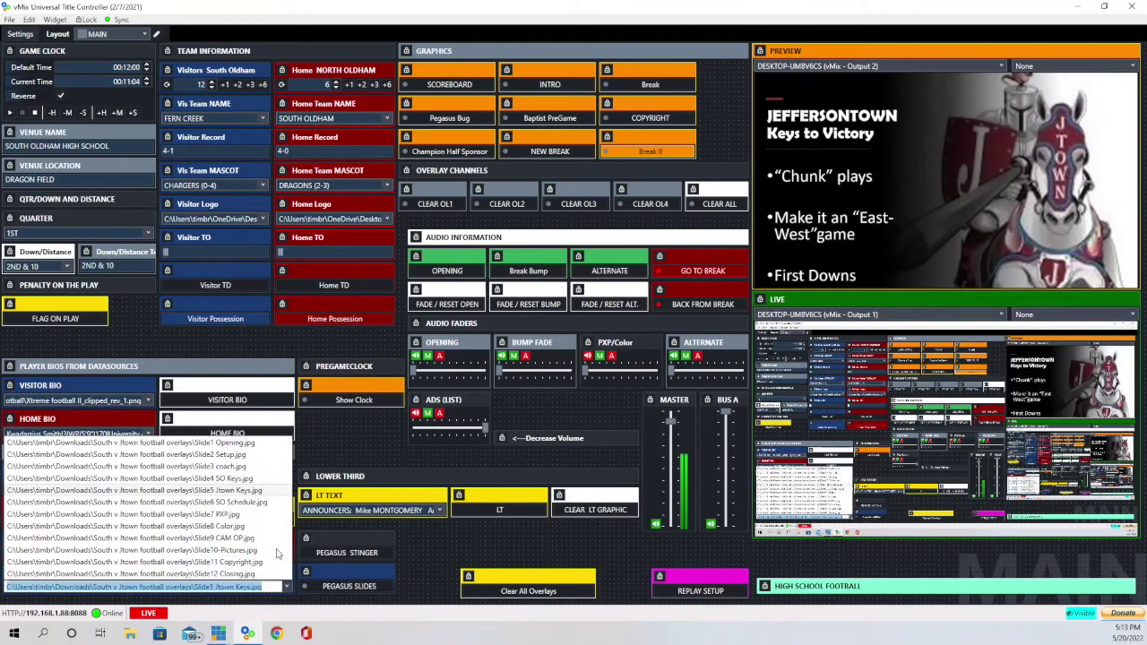
{"action": "left_click", "coordinate": [249, 502]}
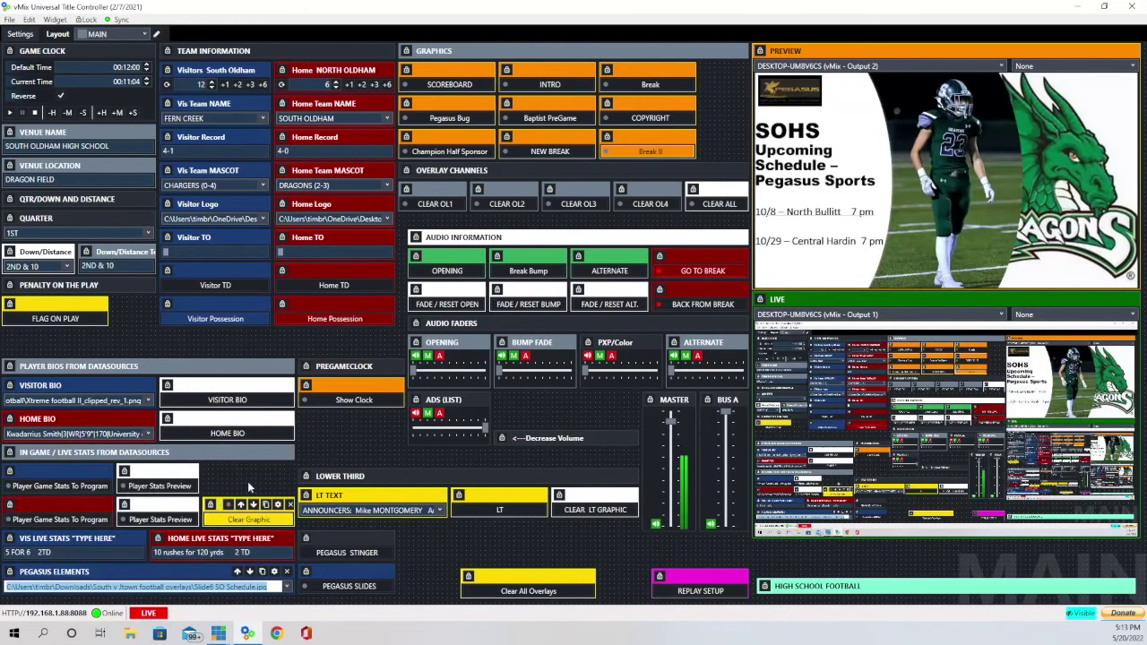
{"action": "left_click", "coordinate": [287, 587]}
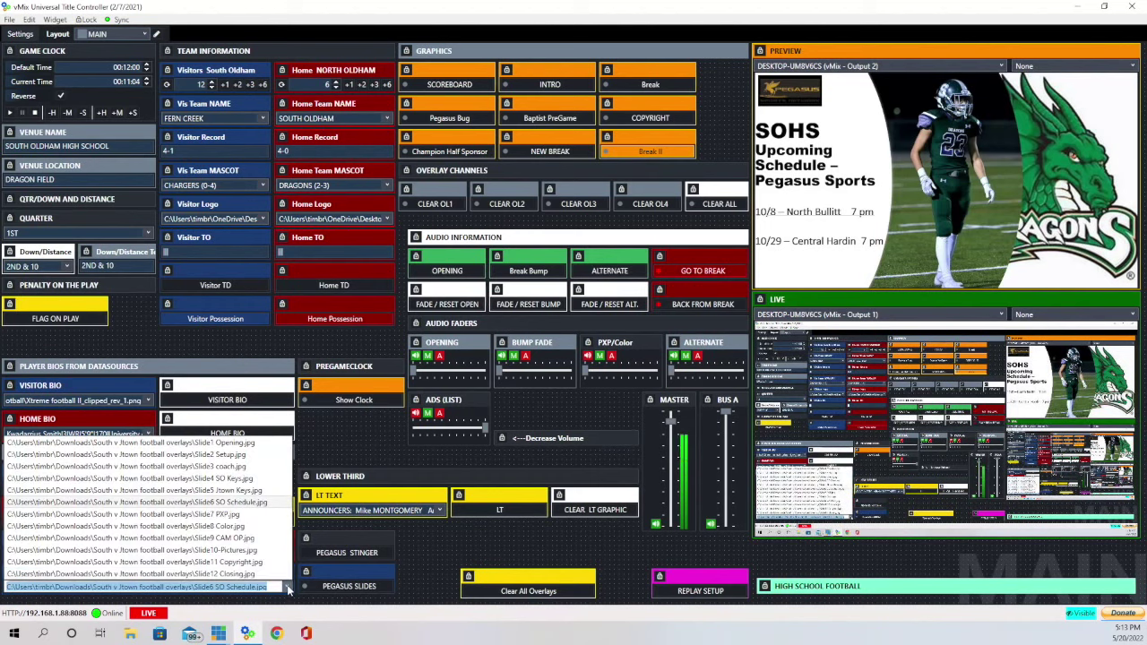
{"action": "left_click", "coordinate": [204, 503]}
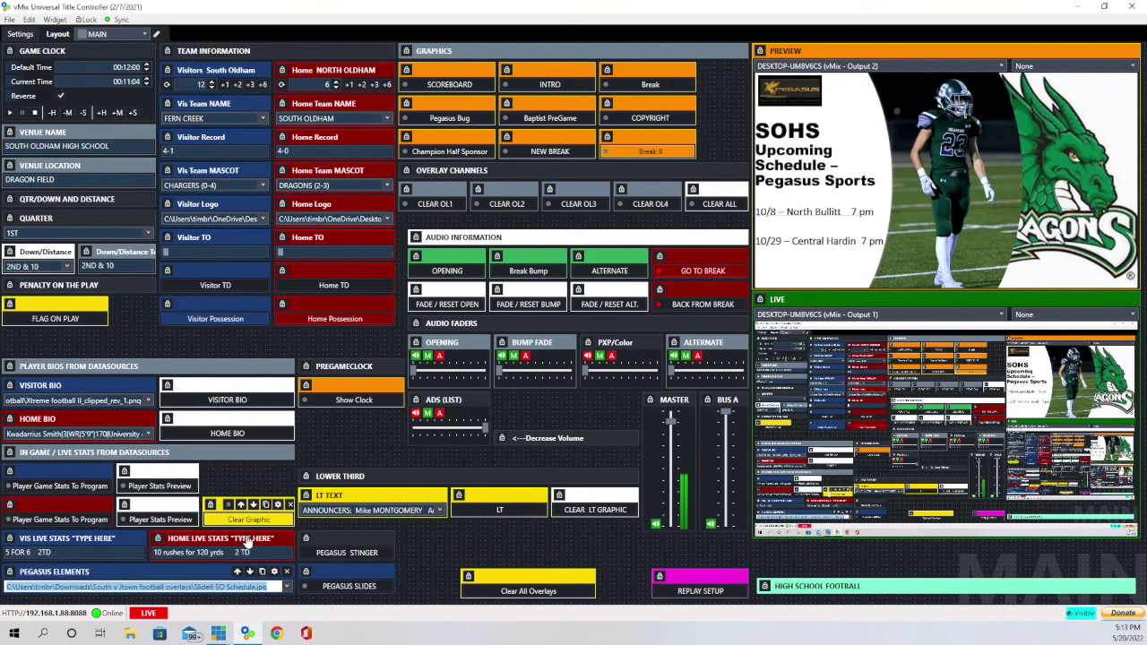
Set the Pegasus slide to Slide10-Pictures.jpg.
{"action": "left_click", "coordinate": [286, 586]}
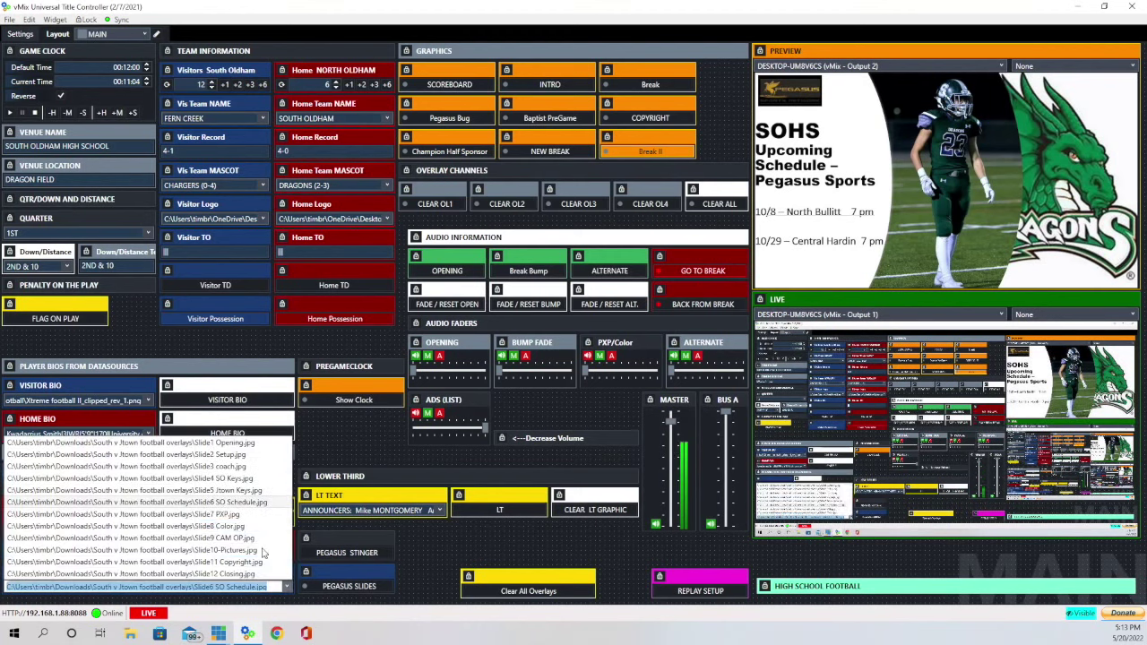
{"action": "left_click", "coordinate": [215, 523]}
{"action": "key", "text": "Down"}
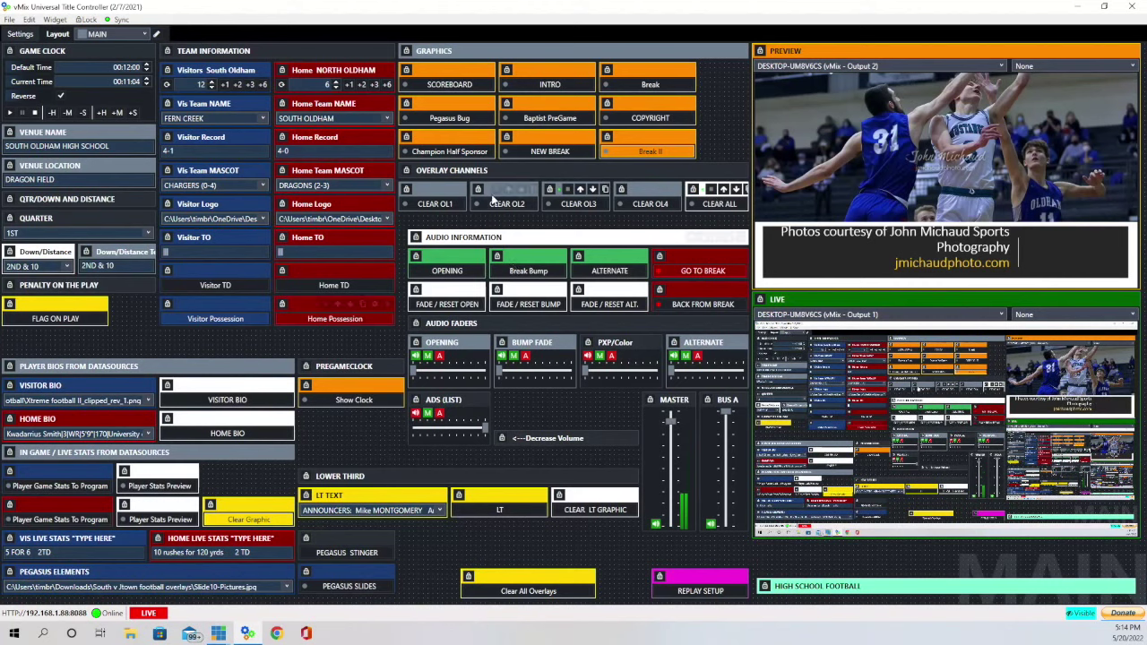
Show the scoreboard and clear it from overlay channel 3, then show the Pegasus Bug and clear it from overlay channel 2.
{"action": "left_click", "coordinate": [464, 84]}
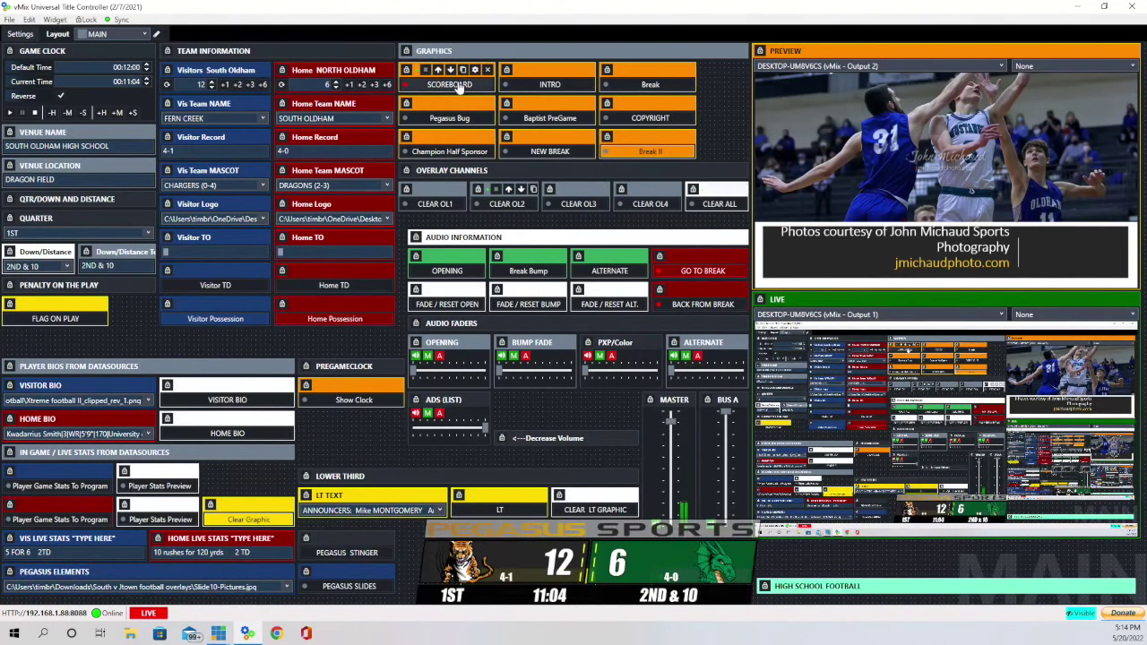
{"action": "left_click", "coordinate": [578, 203]}
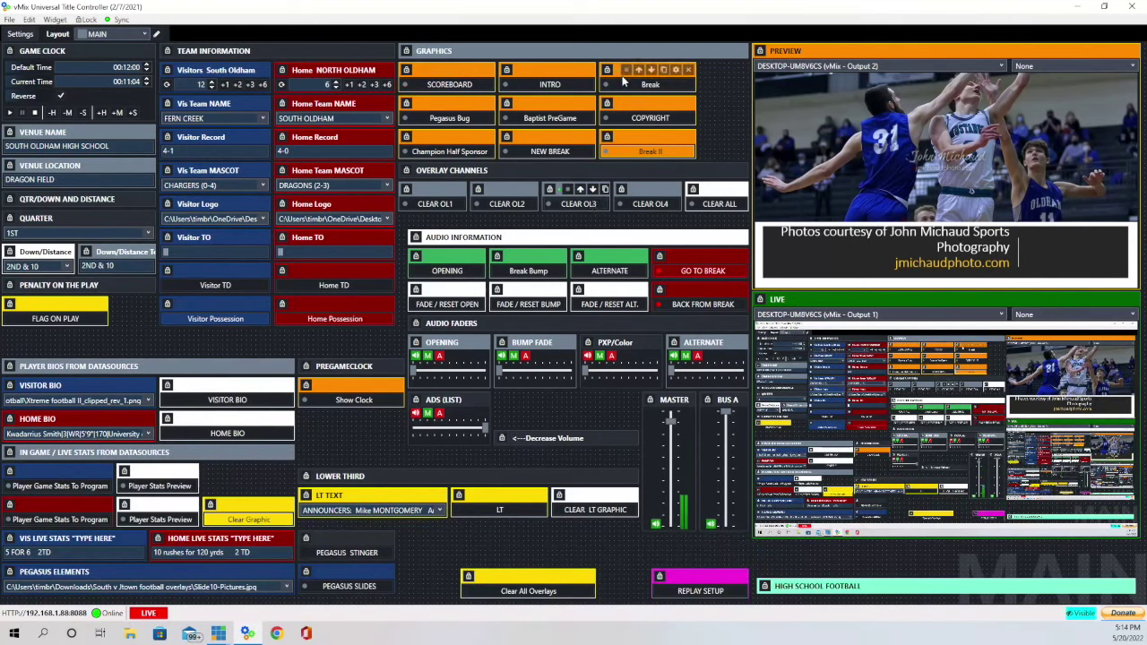
{"action": "left_click", "coordinate": [437, 120]}
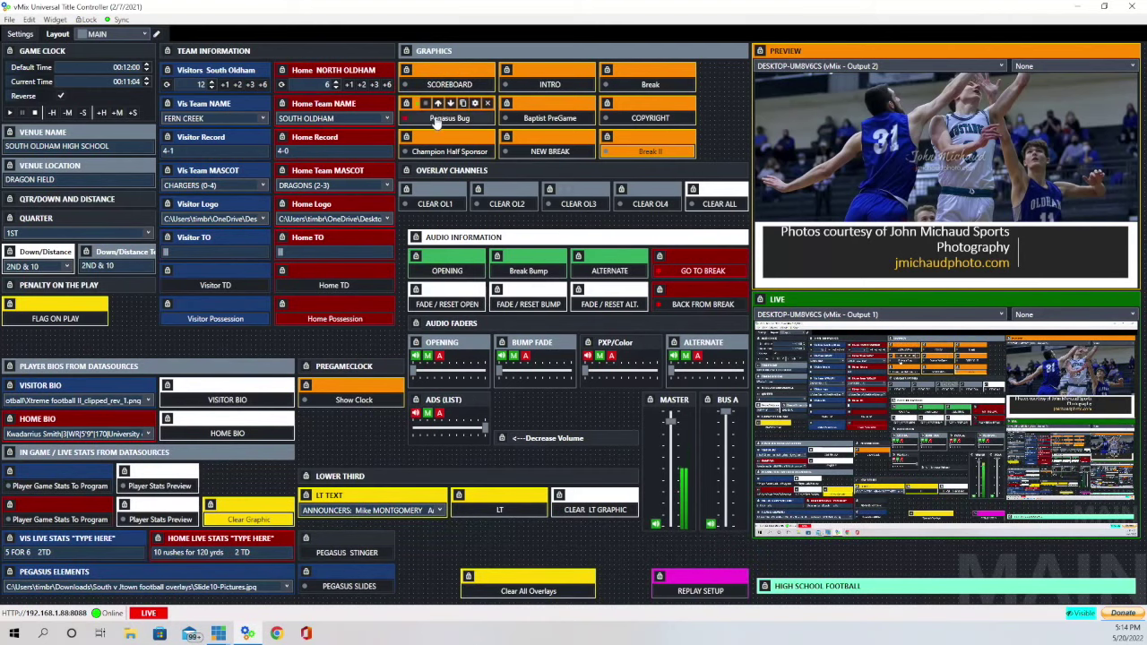
{"action": "left_click", "coordinate": [509, 205]}
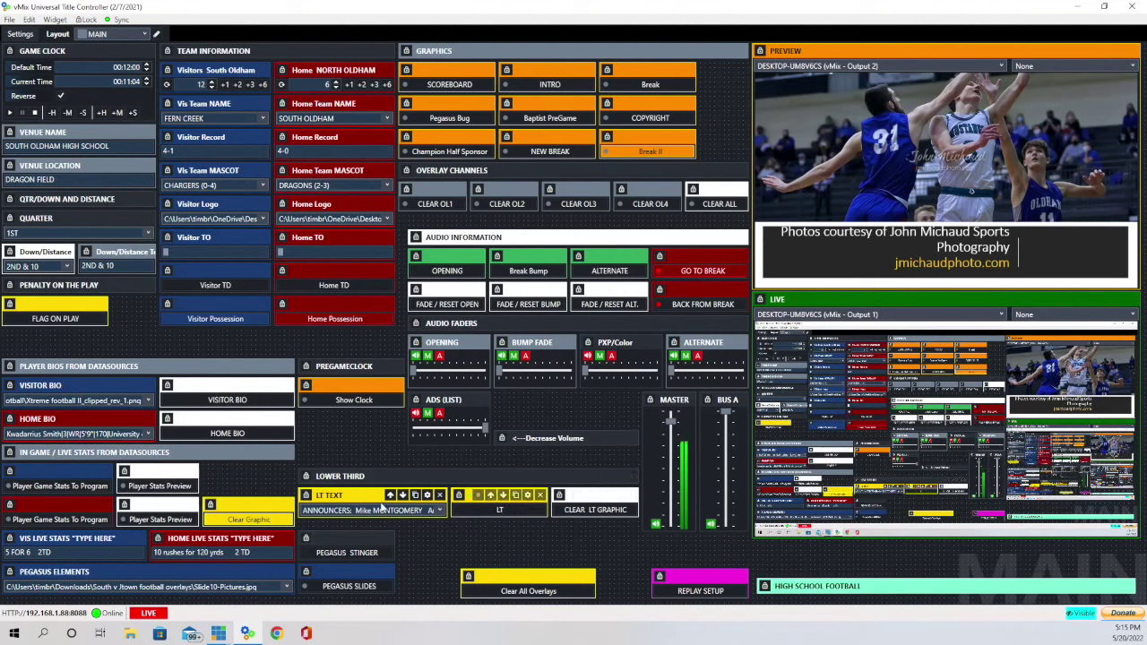
Trigger the announcers lower third repeatedly, alternating it with the scoreboard and finishing on the scoreboard.
{"action": "left_click", "coordinate": [503, 510]}
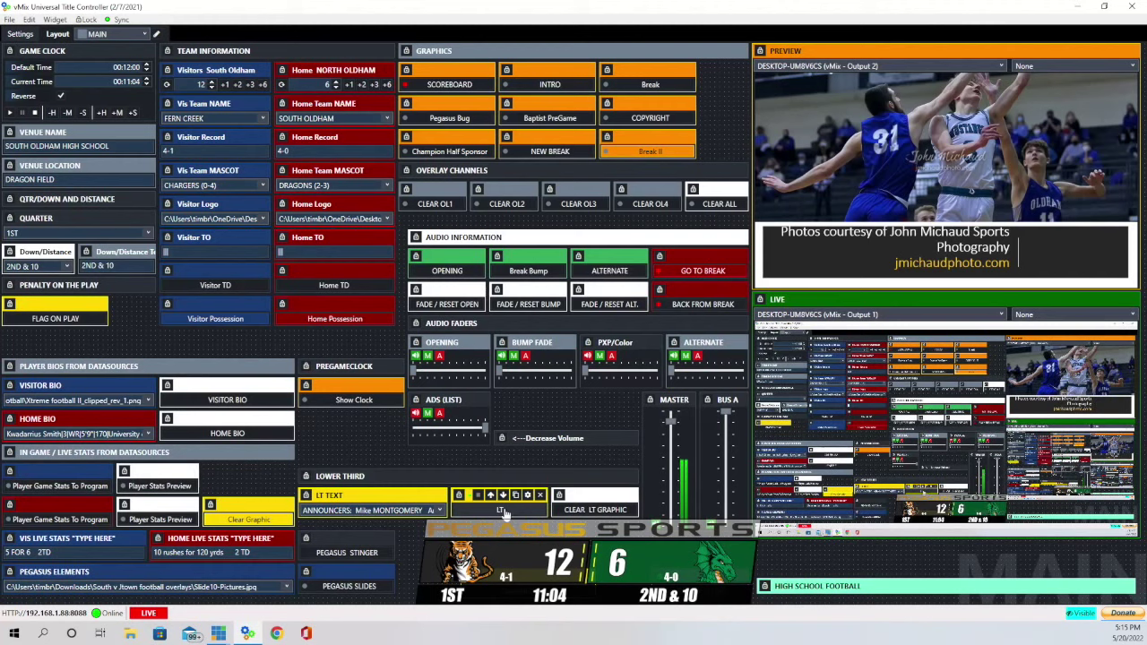
{"action": "left_click", "coordinate": [504, 510]}
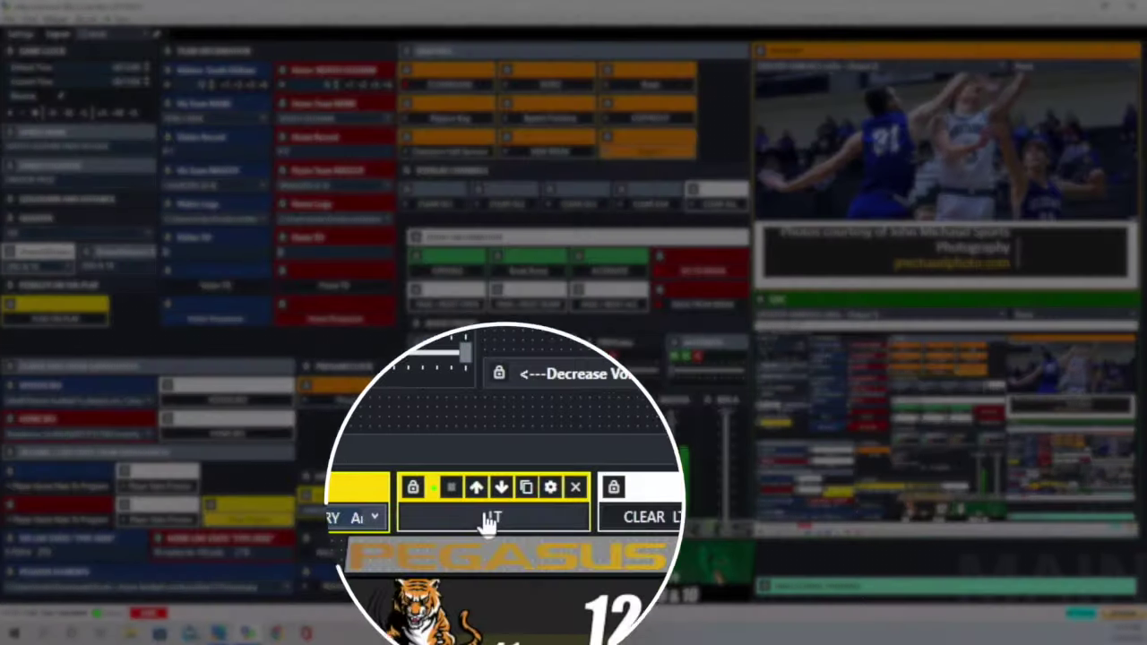
{"action": "left_click", "coordinate": [493, 515]}
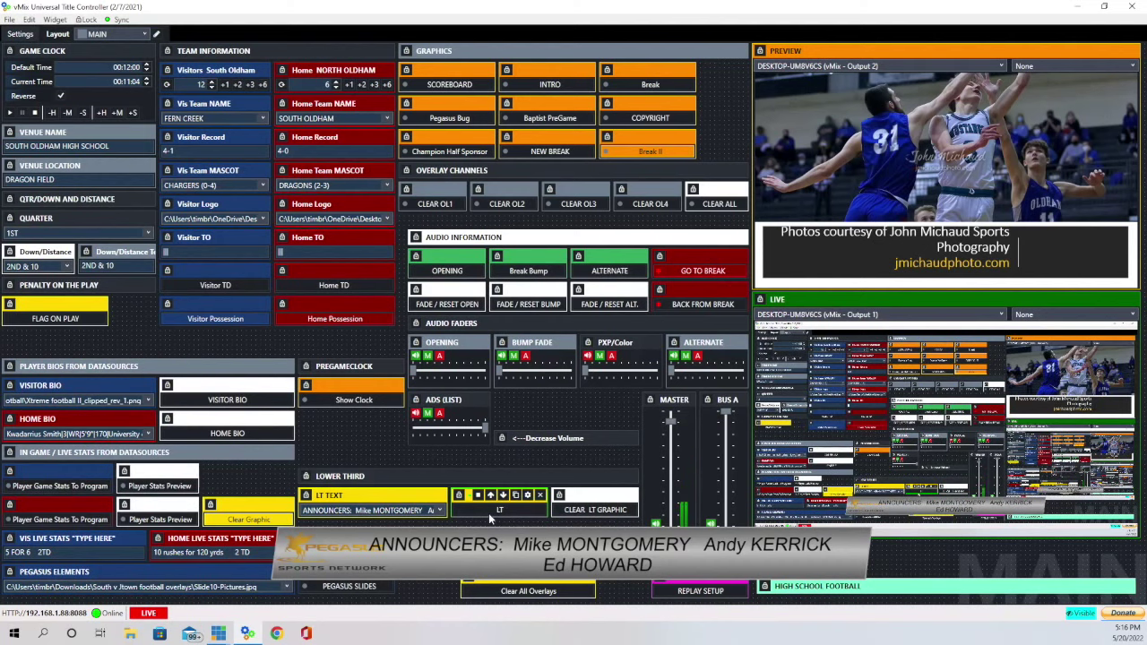
{"action": "left_click", "coordinate": [489, 513]}
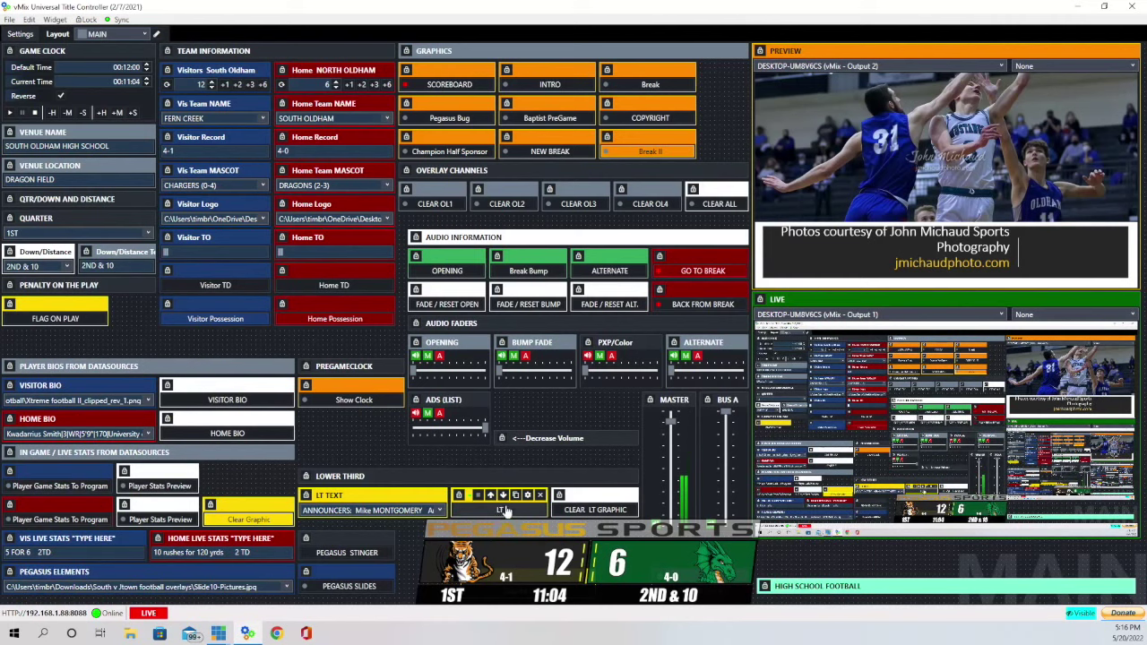
{"action": "left_click", "coordinate": [506, 510]}
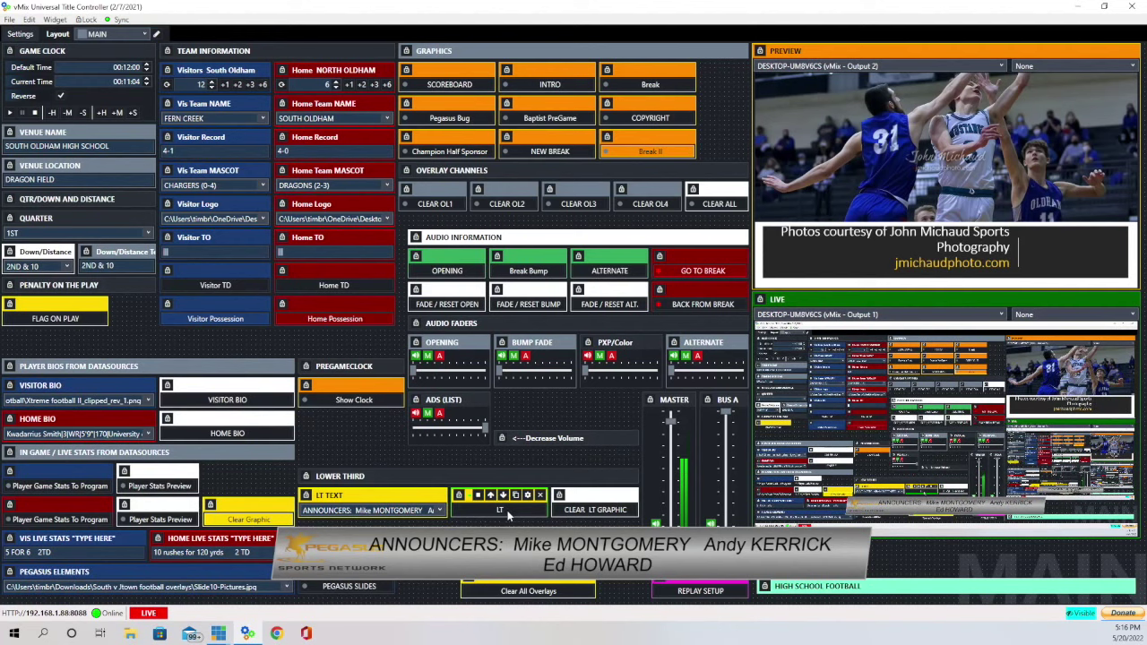
{"action": "left_click", "coordinate": [505, 510]}
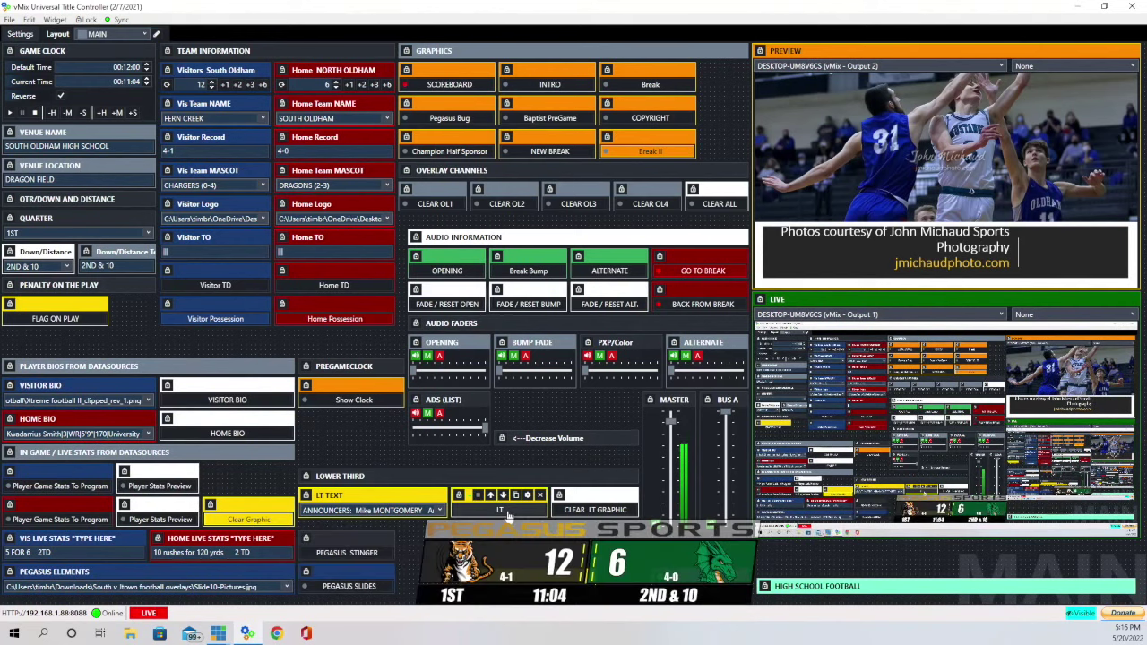